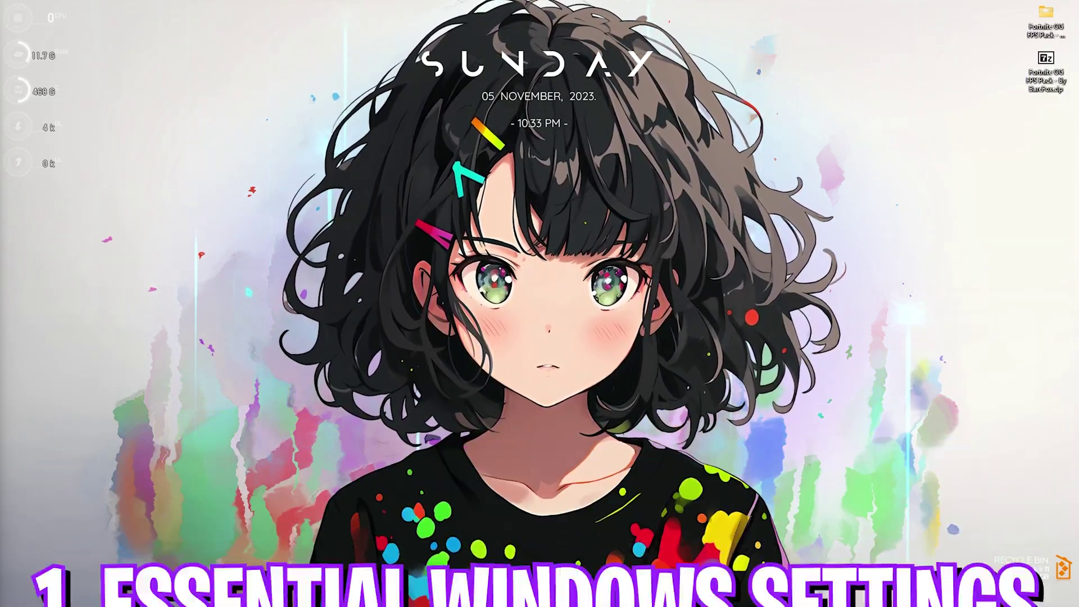
Open Windows Settings and check the Game Bar controller option under Gaming
key("super")
type("settings")
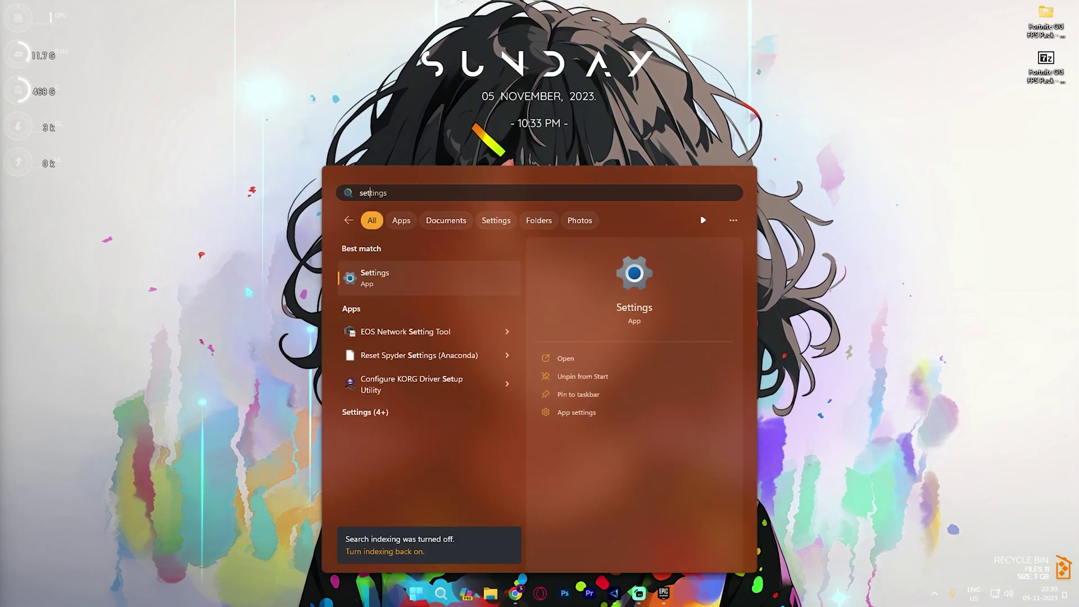
key("Return")
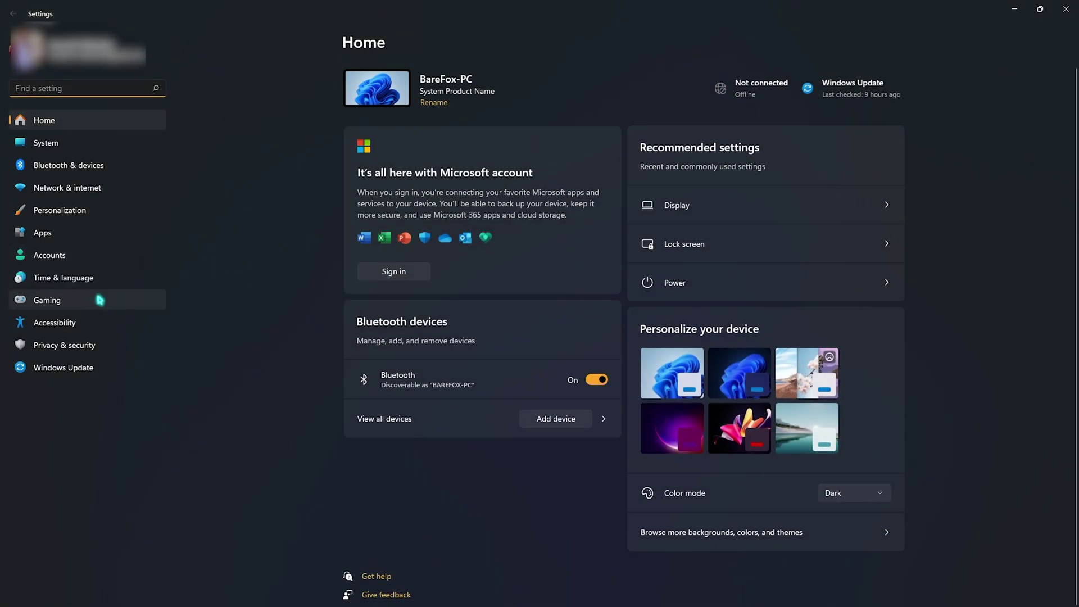
left_click(99, 300)
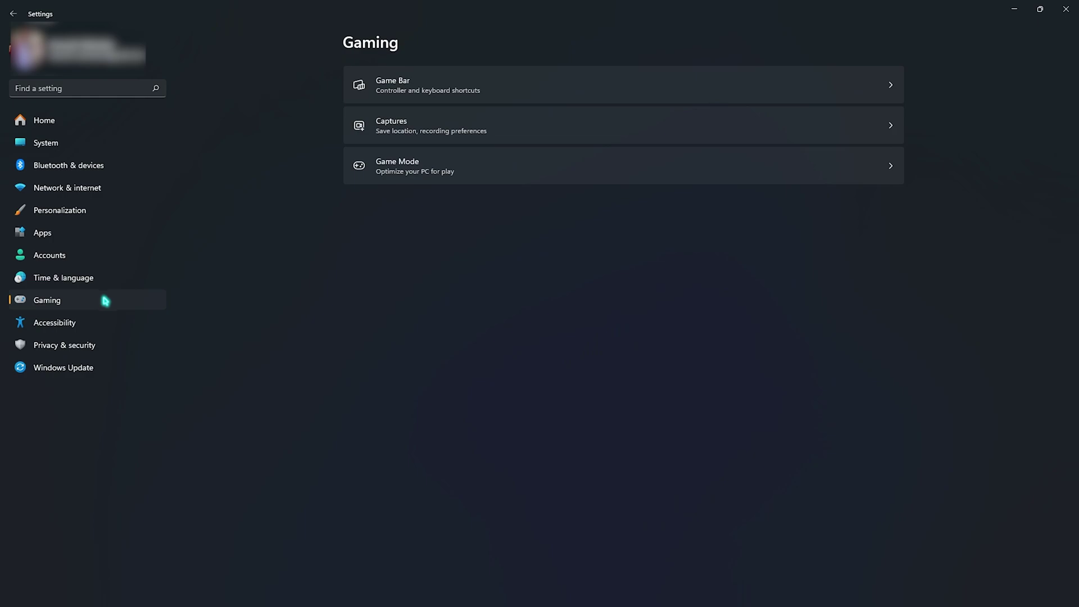
left_click(430, 96)
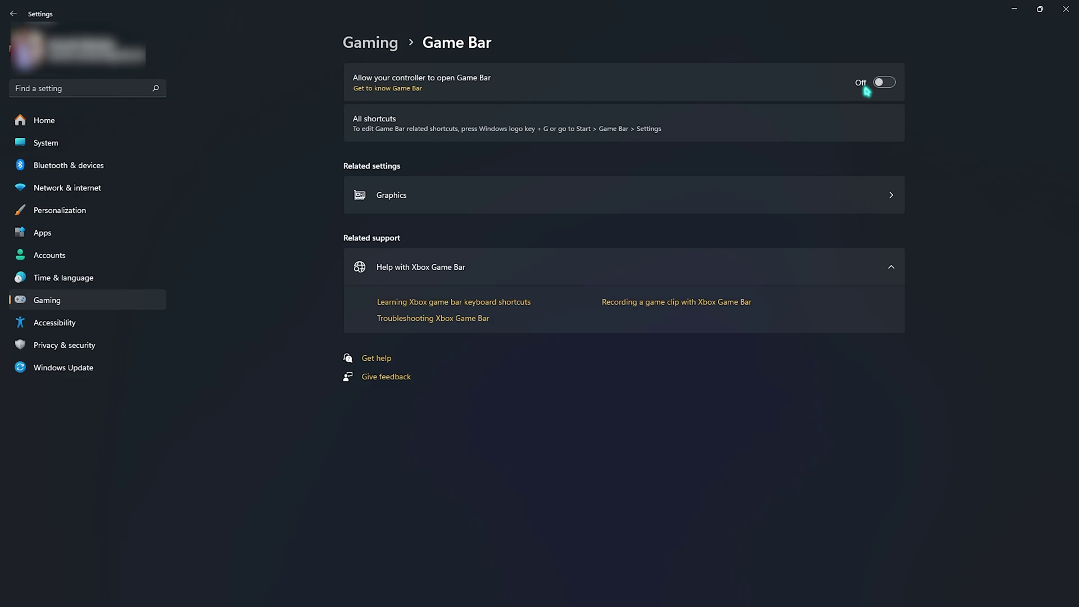
Check the Game Mode setting and the related default graphics settings for GPU scheduling and windowed games
left_click(376, 42)
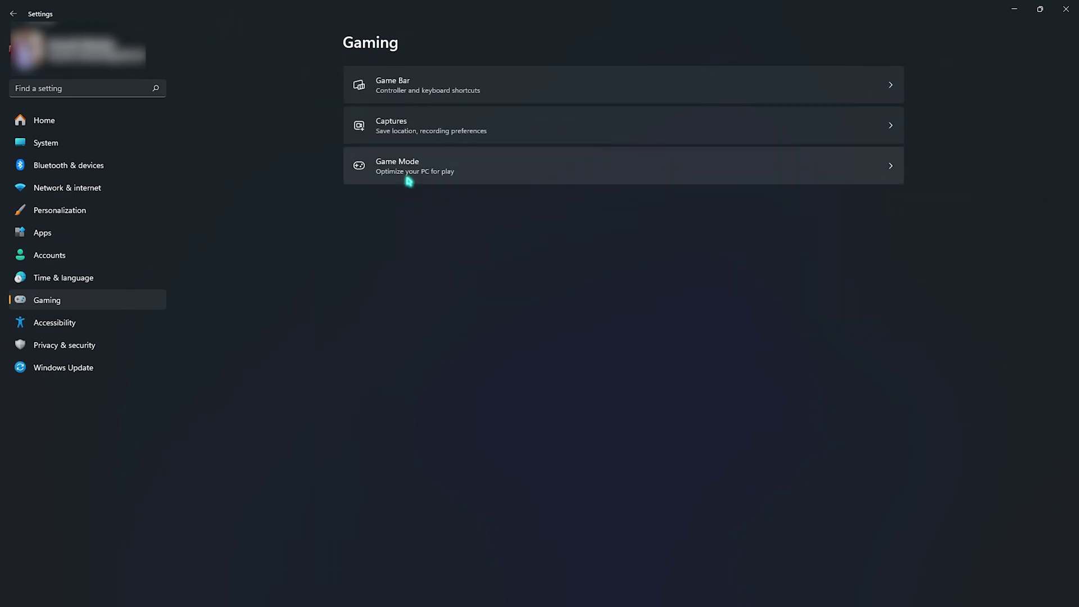
left_click(410, 177)
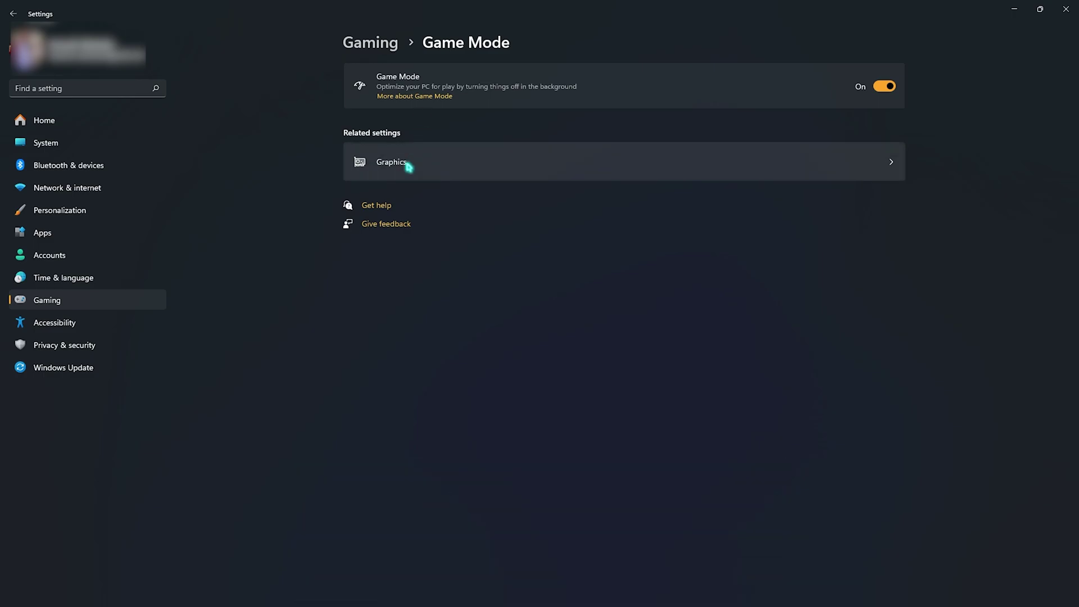
left_click(408, 167)
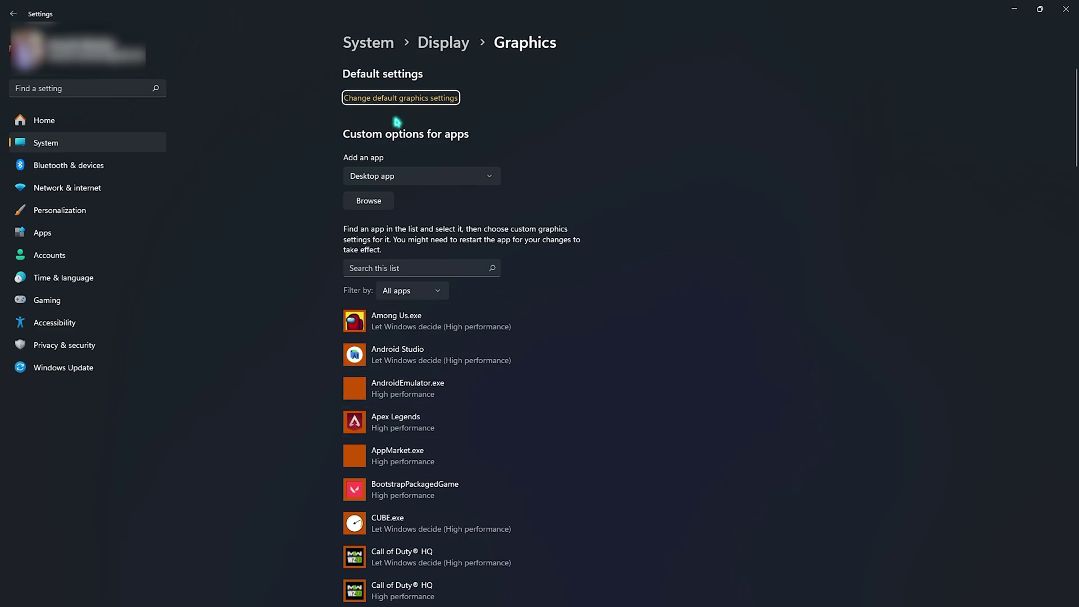
left_click(388, 102)
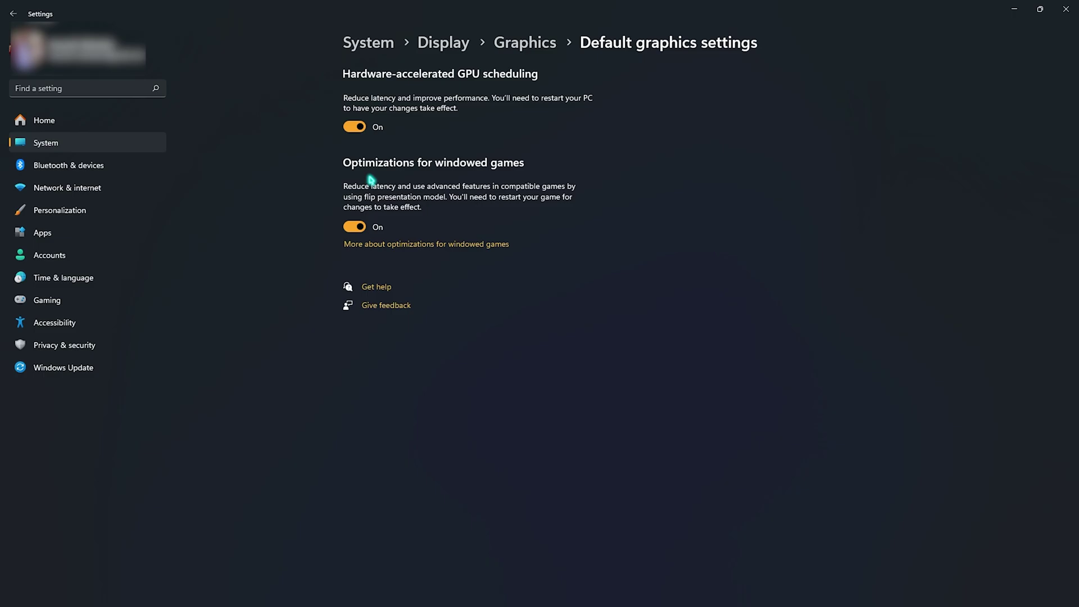
In the custom graphics options for apps, save Fortnite's graphics preference as High performance
left_click(540, 47)
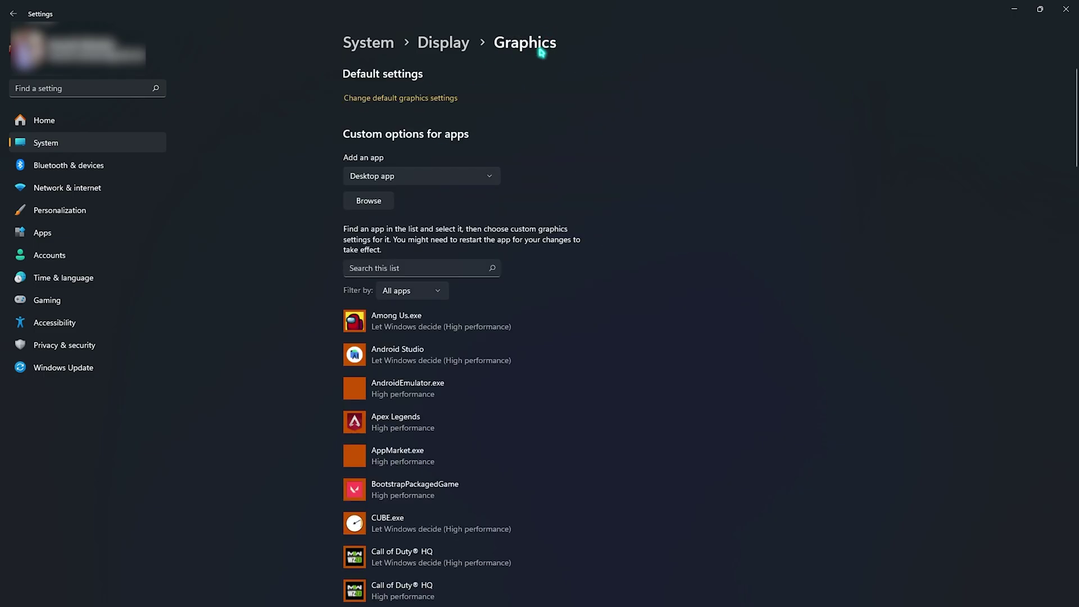
scroll(477, 373, "down", 6)
scroll(477, 373, "up", 6)
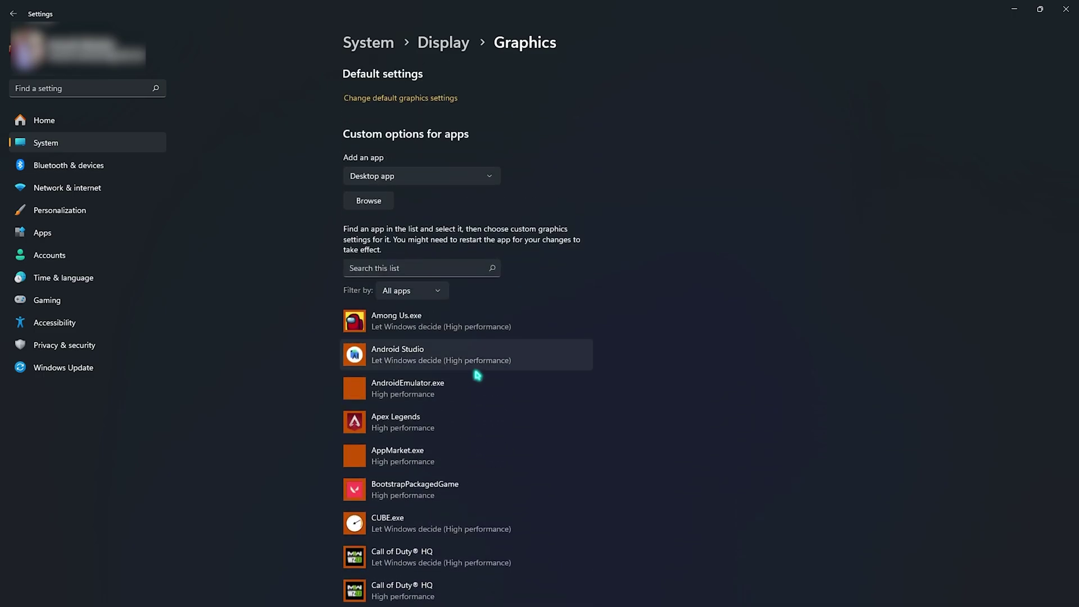
scroll(477, 373, "down", 8)
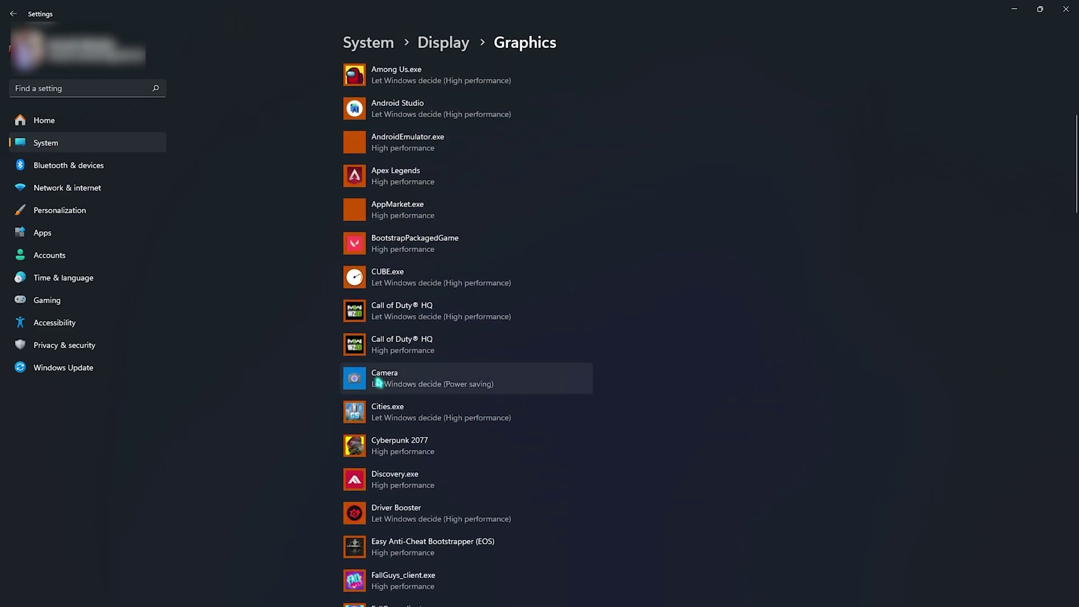
scroll(420, 283, "down", 3)
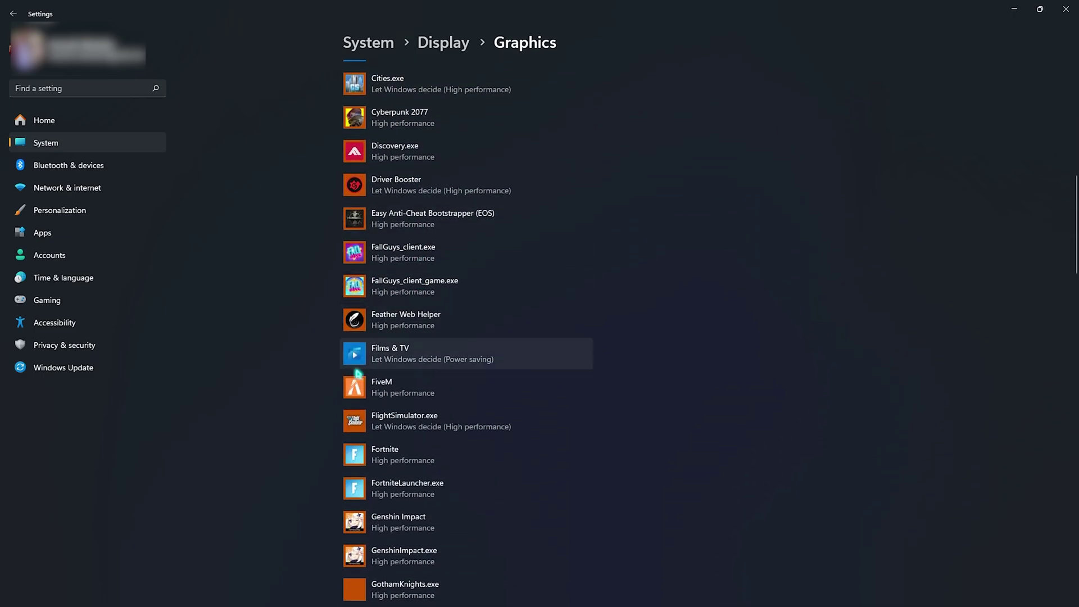
left_click(409, 376)
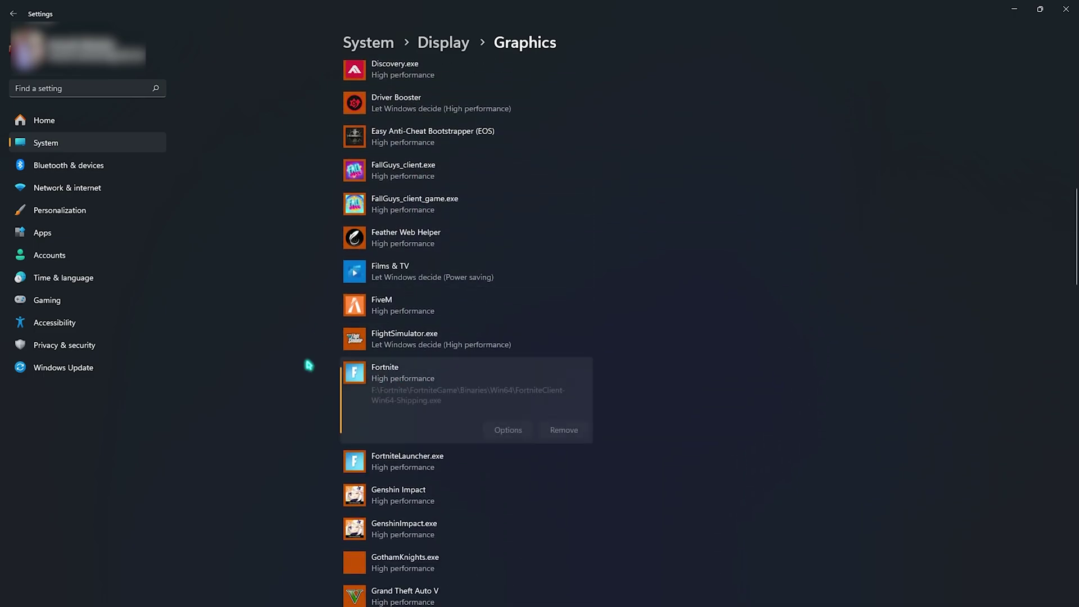
left_click(509, 431)
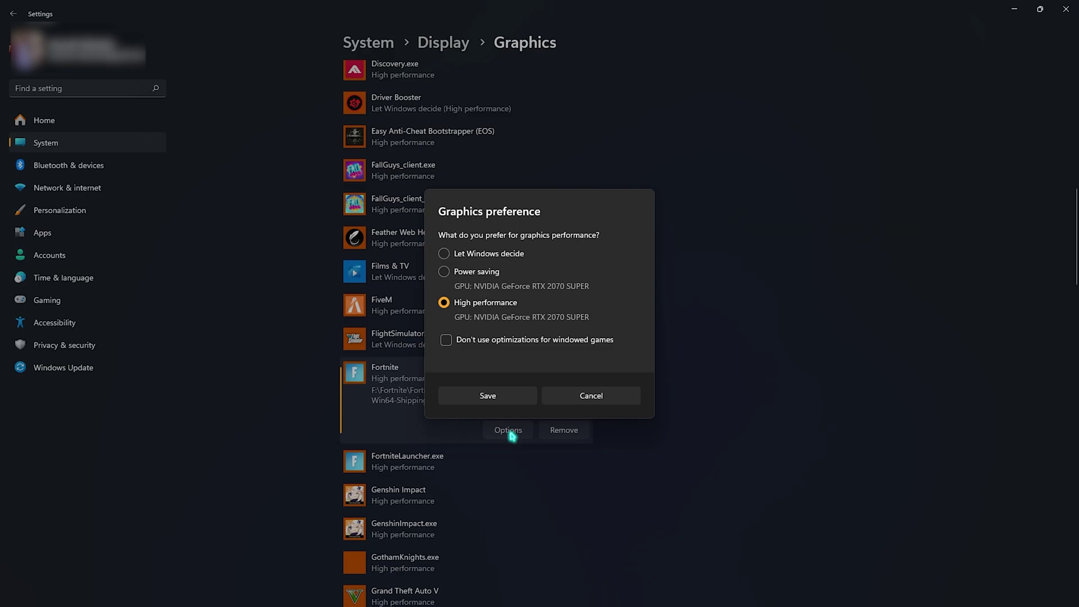
left_click(487, 400)
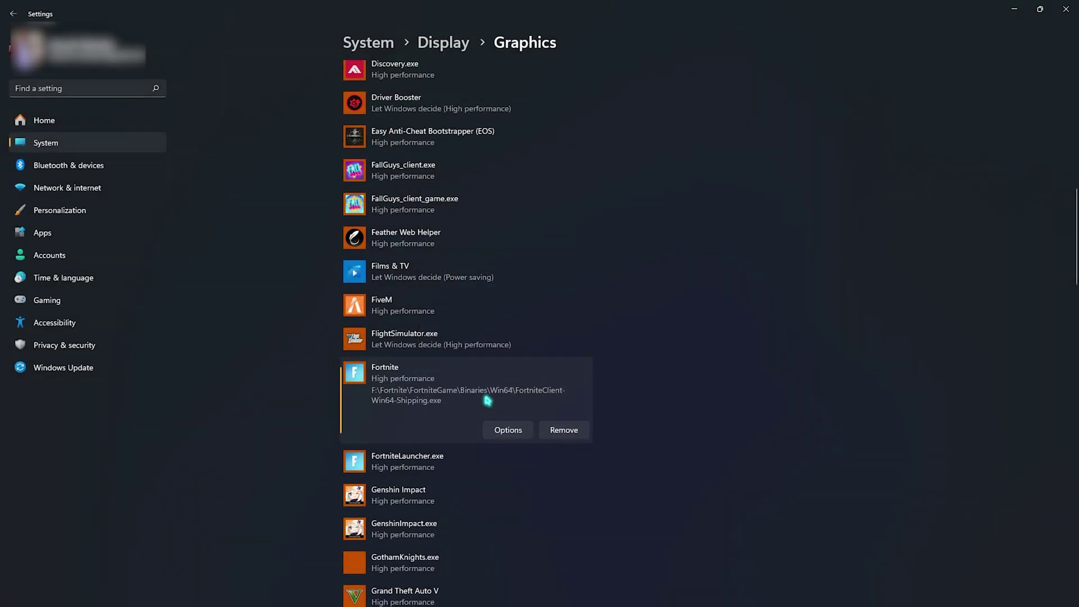
Save the graphics preference of FortniteLauncher.exe as High performance
left_click(494, 455)
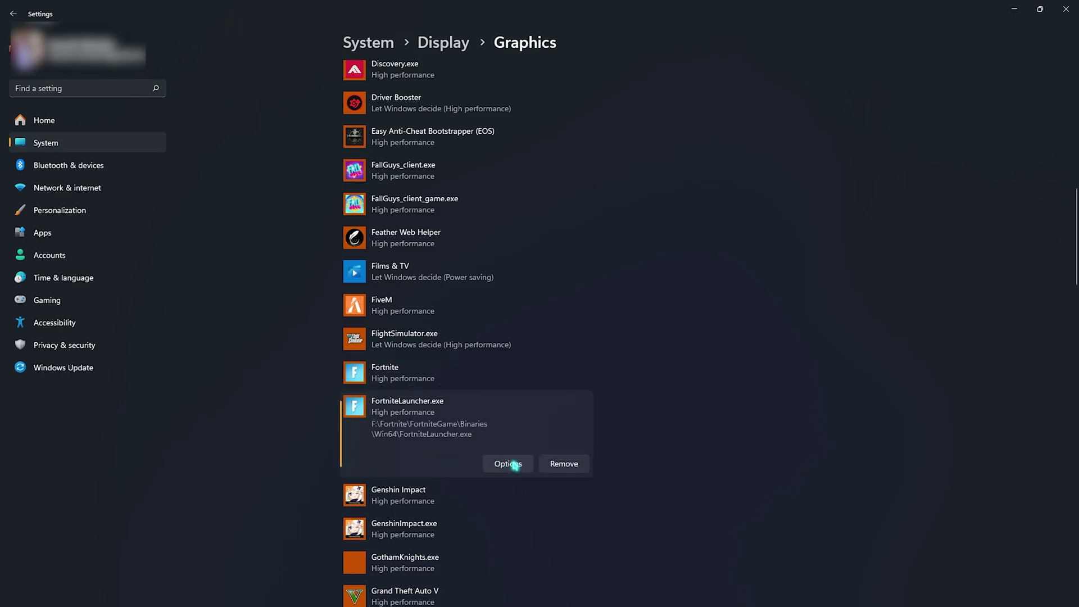
left_click(509, 464)
left_click(483, 396)
scroll(378, 409, "up", 10)
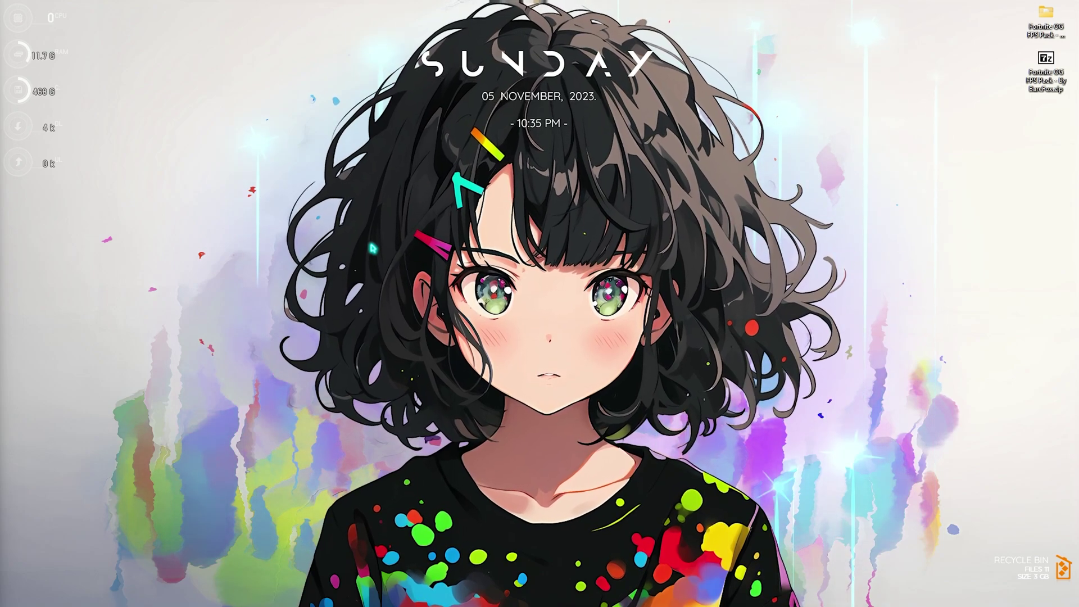
Search Windows for "adjust" and open the settings for the appearance and performance of Windows
key("super")
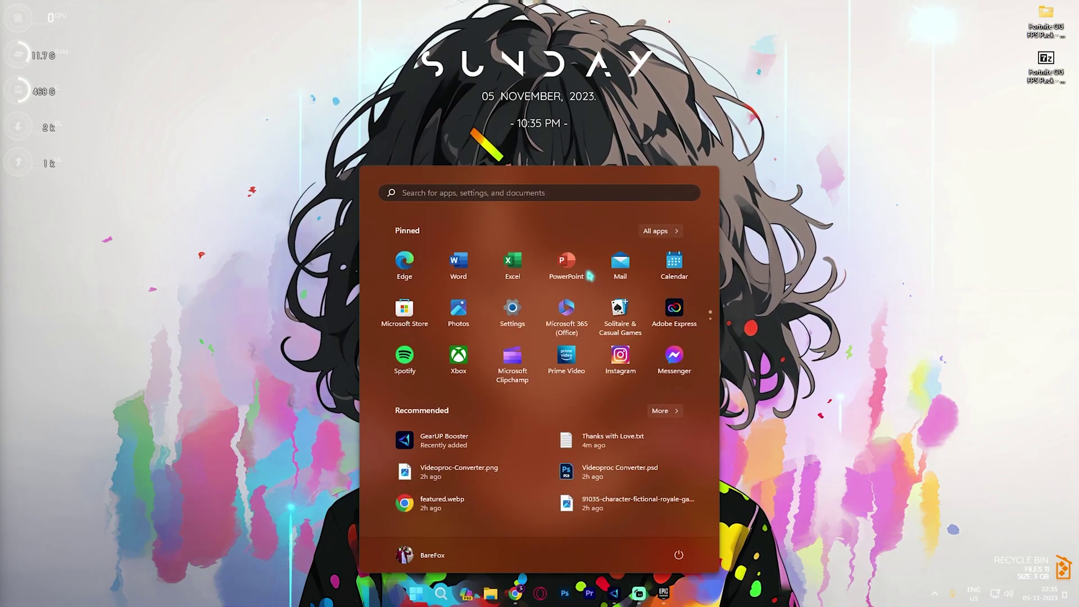
type("adjust")
key("Down")
key("Down")
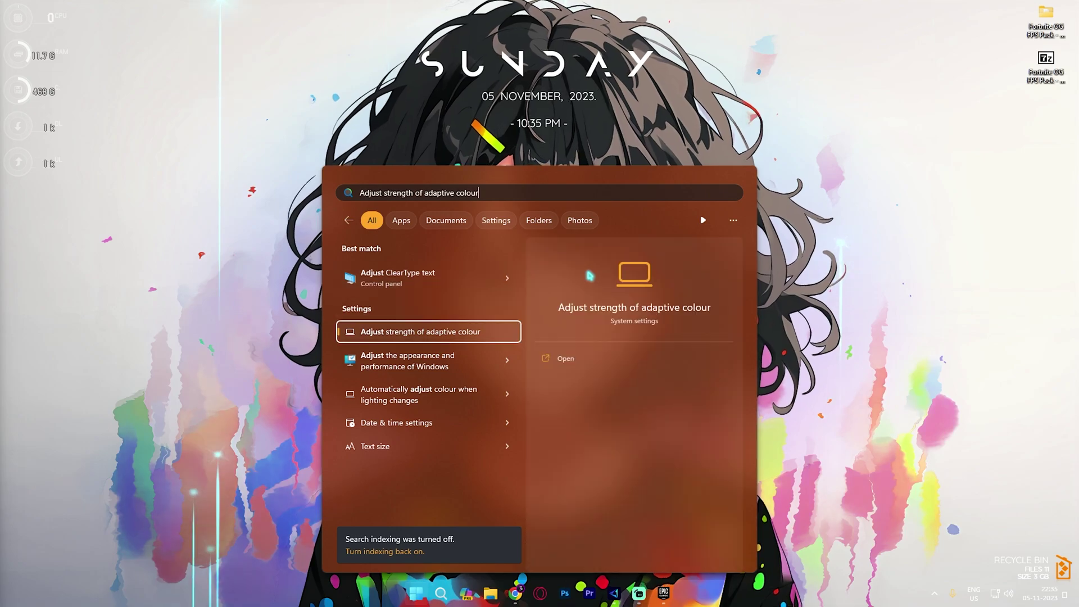
key("Return")
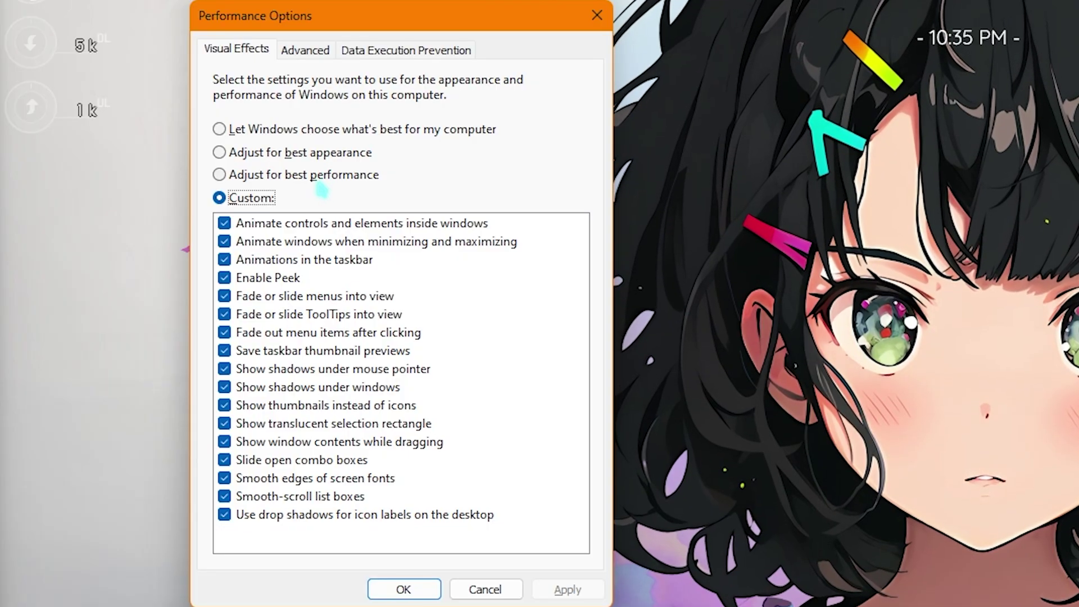
Adjust visual effects for best performance, enabling only thumbnails instead of icons and smooth edges of screen fonts
left_click(329, 179)
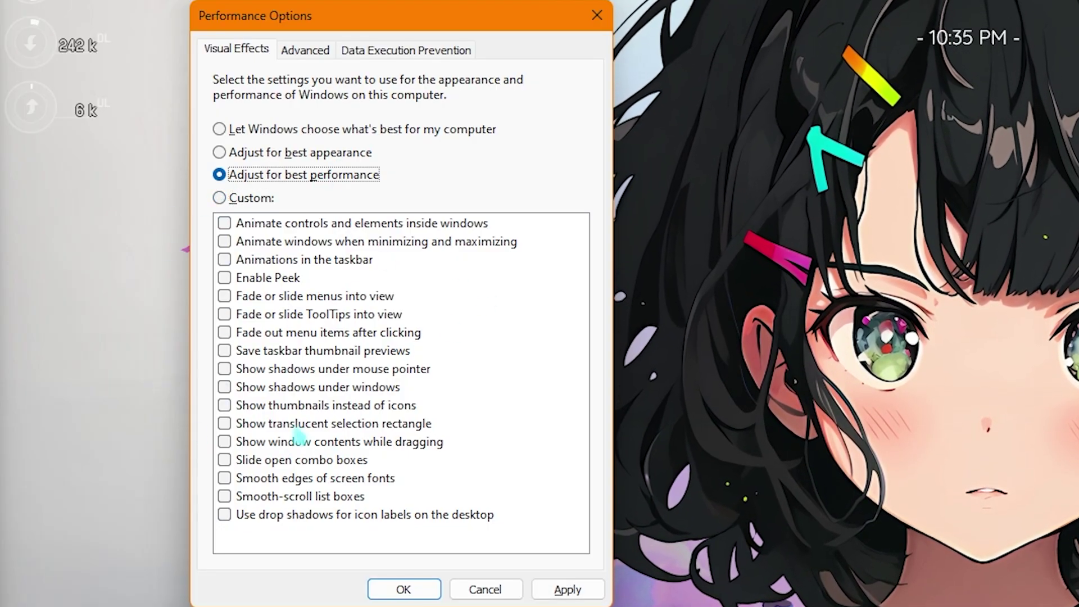
left_click(298, 406)
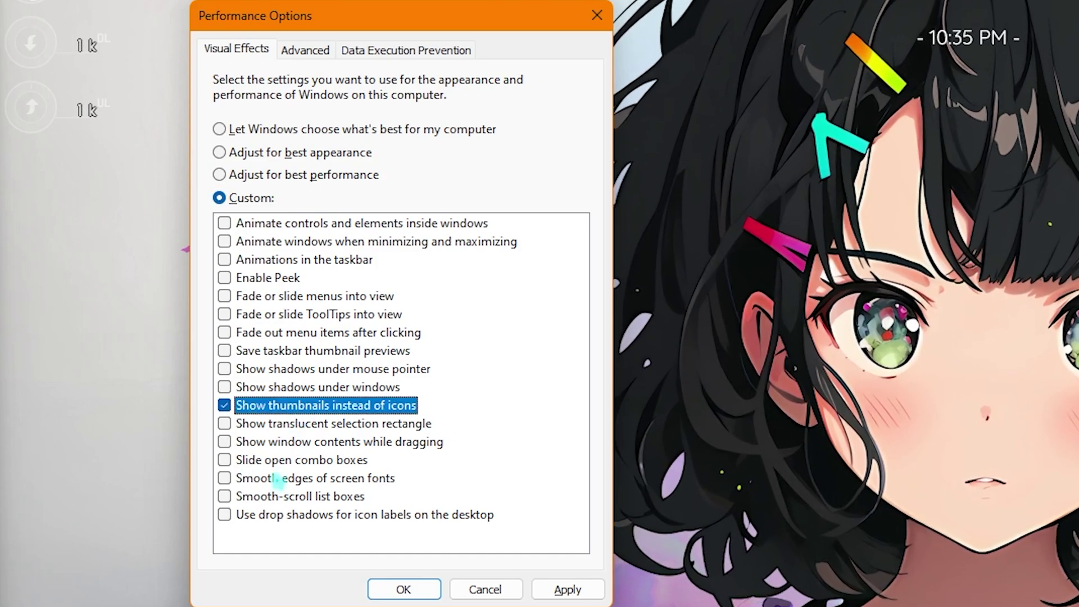
left_click(279, 478)
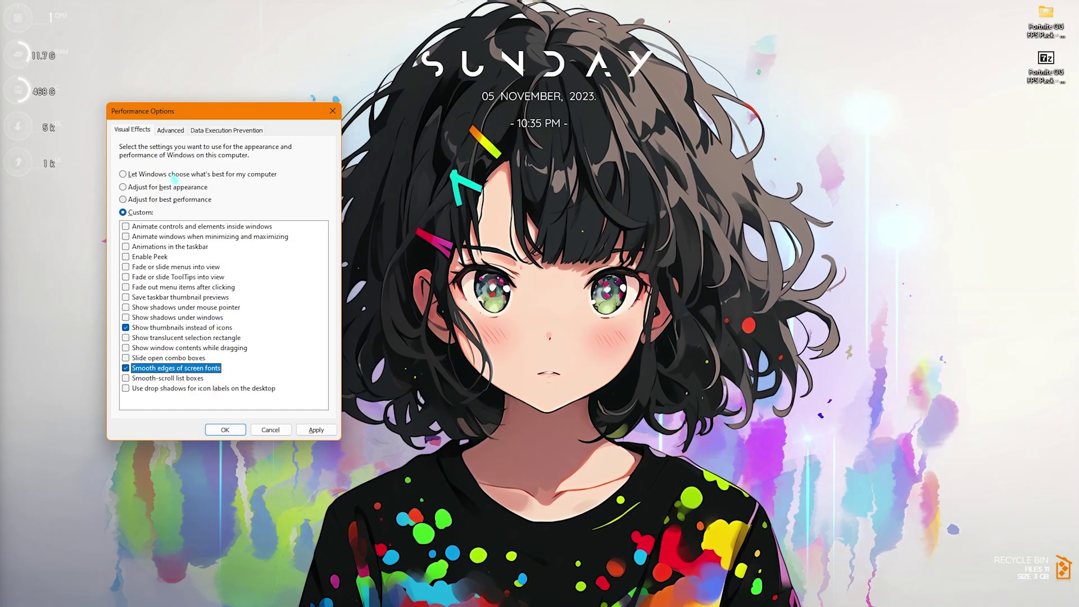
Open the Virtual Memory settings from the advanced performance options and place Calculator beside them
left_click(309, 55)
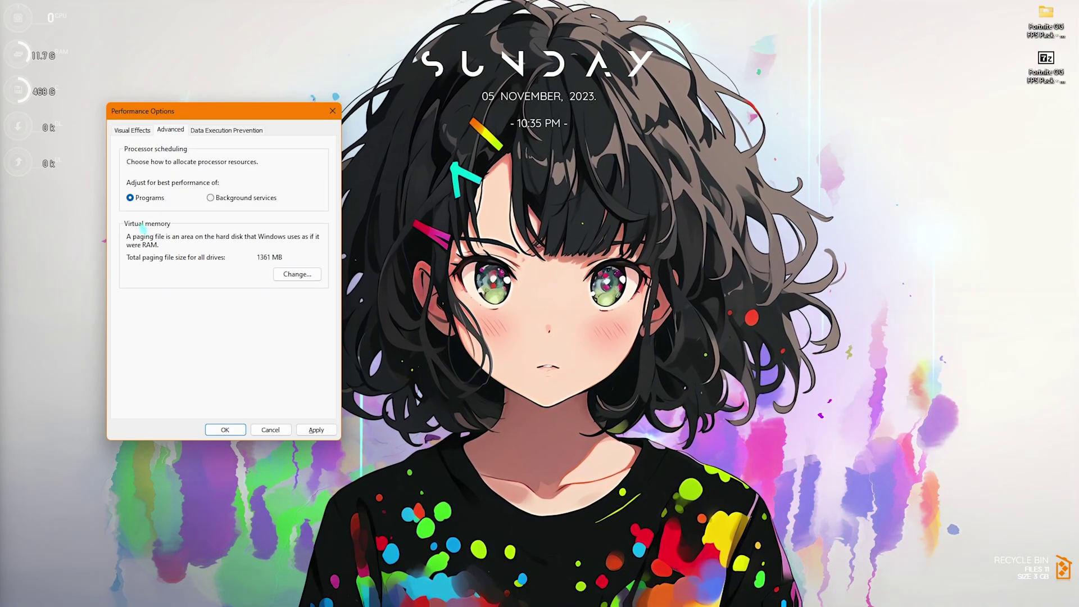
left_click(277, 283)
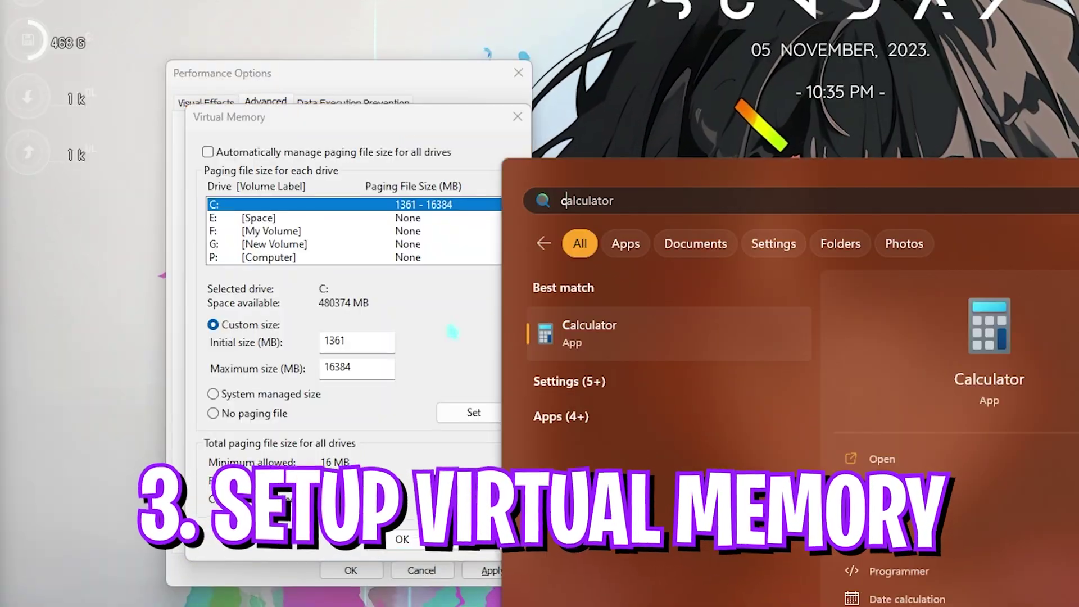
key("Return")
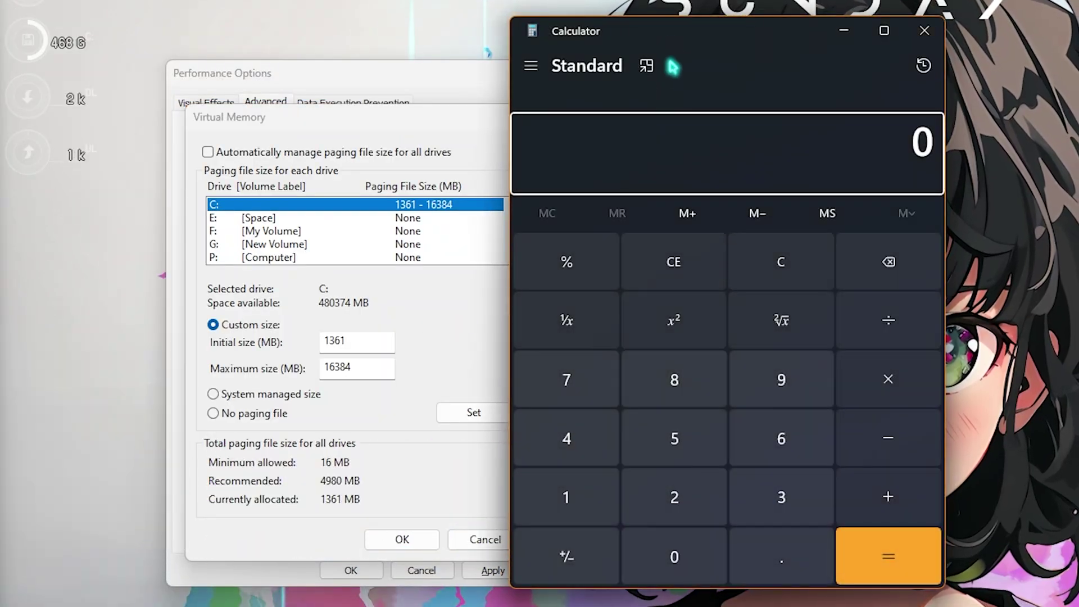
left_click_drag(673, 29, 746, 63)
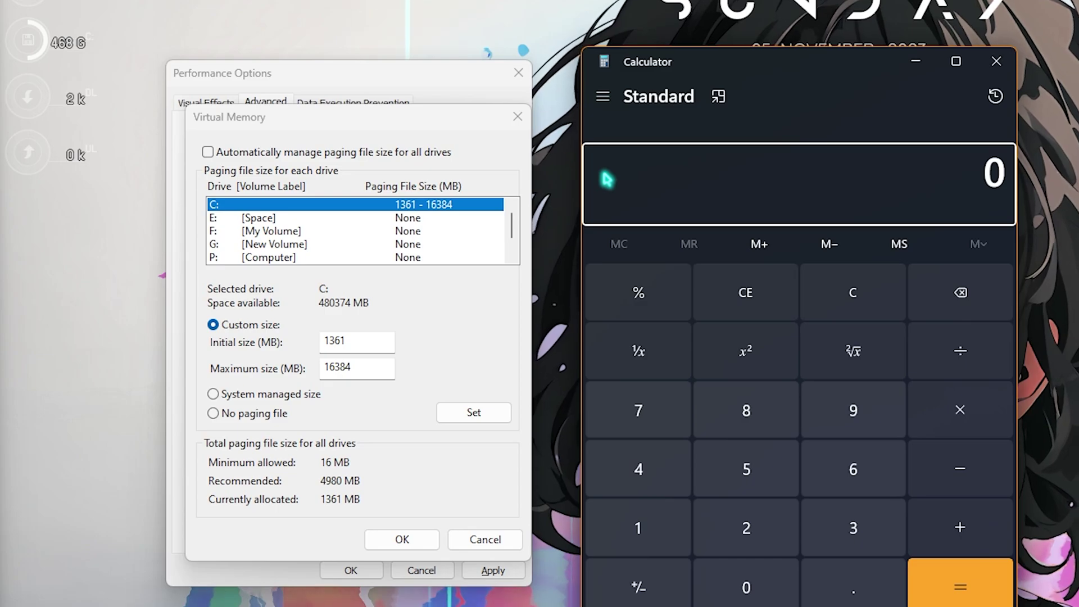
Select the initial paging file size for editing and open System Information to look up the PC's specifications
double_click(357, 341)
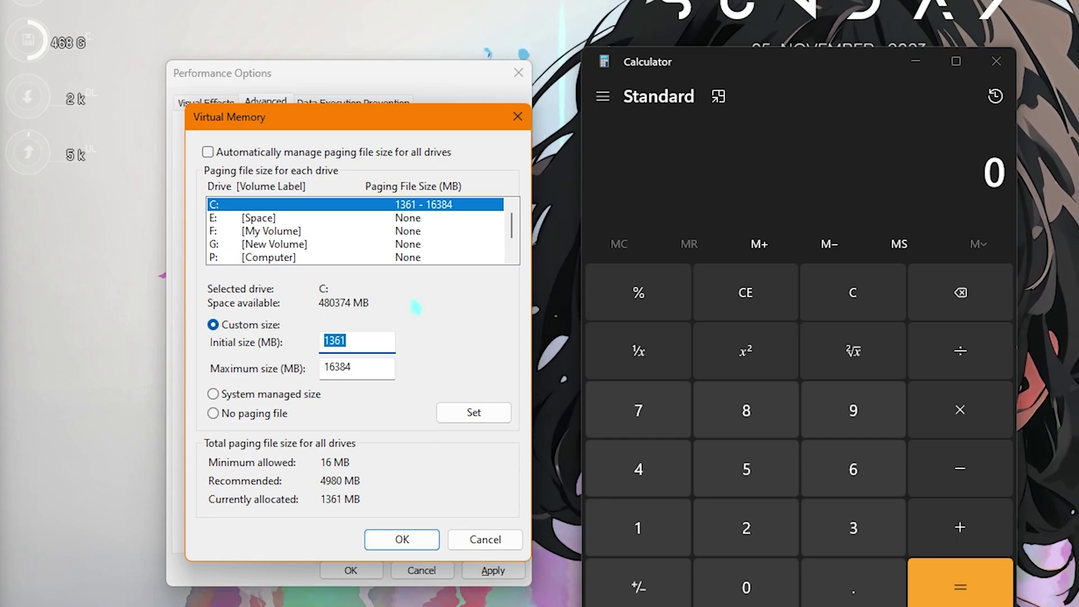
key("super")
type("system information")
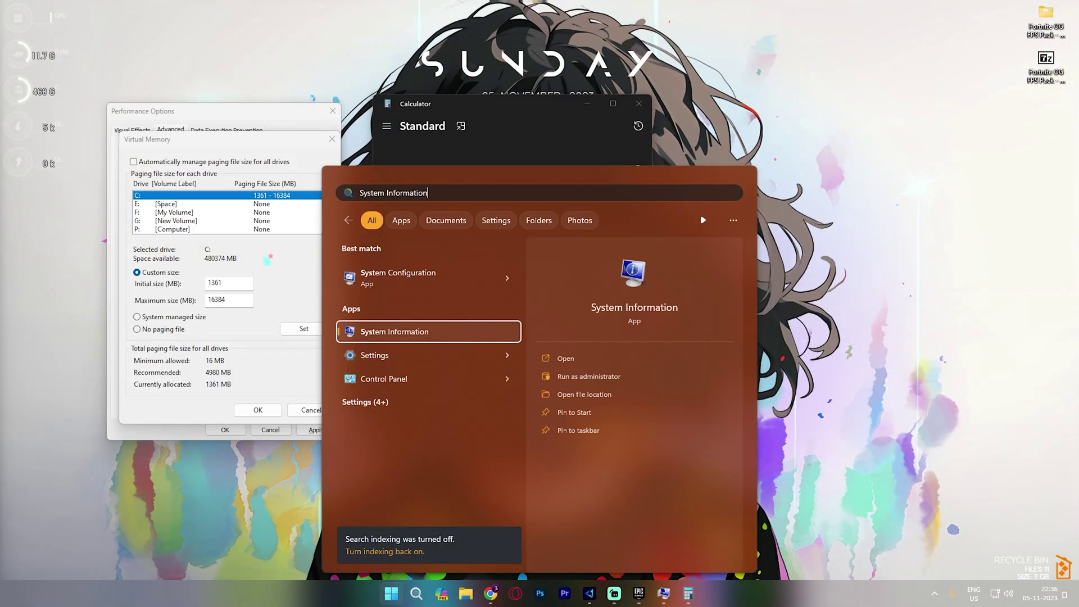
key("Return")
left_click(395, 400)
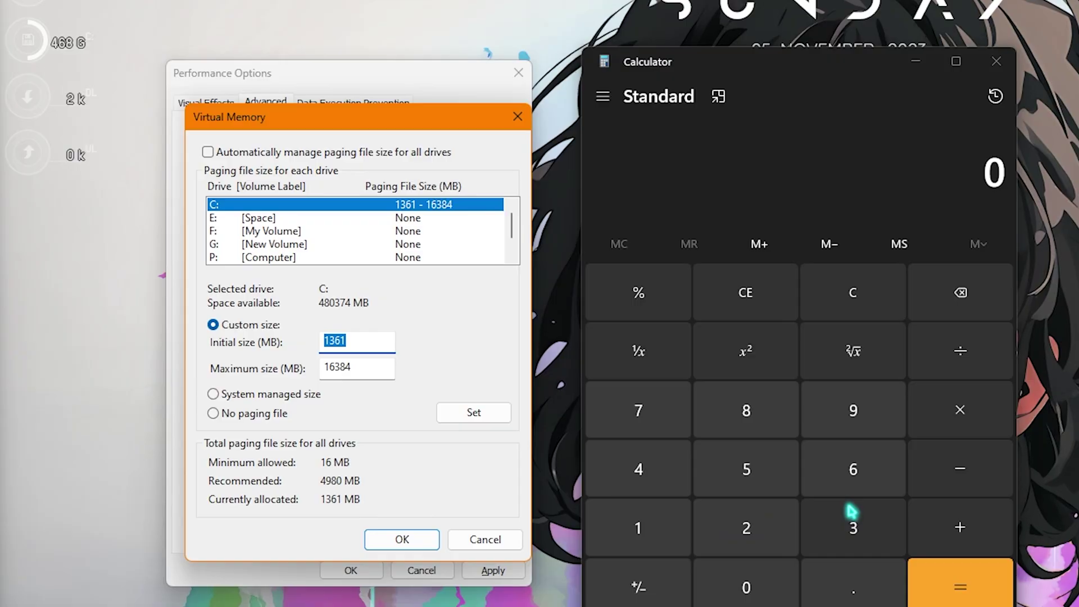
Calculate 32 × 1024 in Calculator to convert the memory size to megabytes
left_click(554, 398)
left_click(482, 397)
left_click(960, 410)
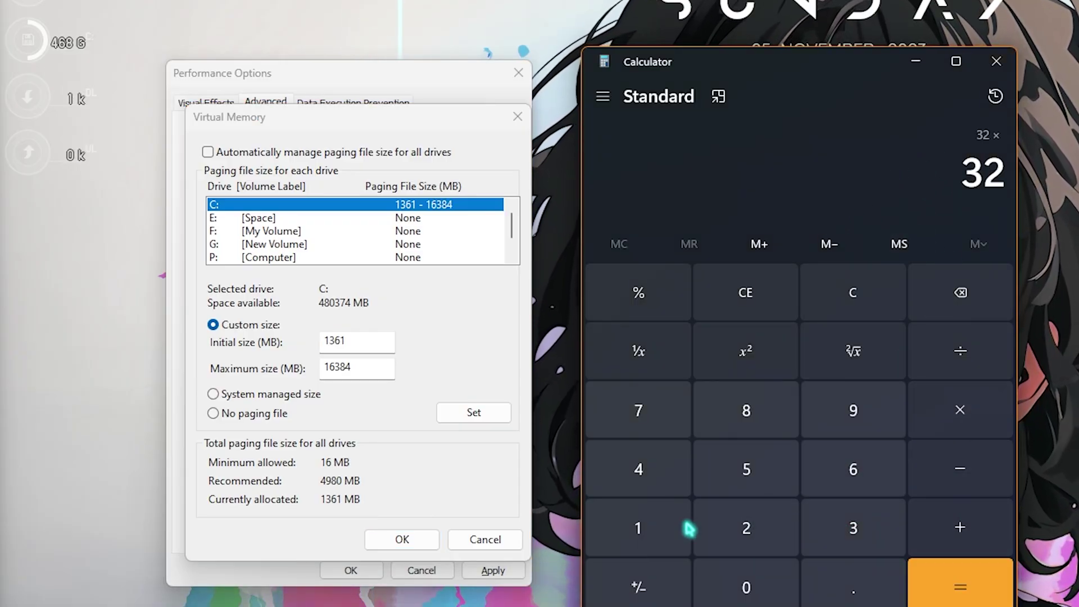
left_click(638, 527)
left_click(746, 586)
left_click(746, 528)
left_click(638, 469)
left_click(935, 581)
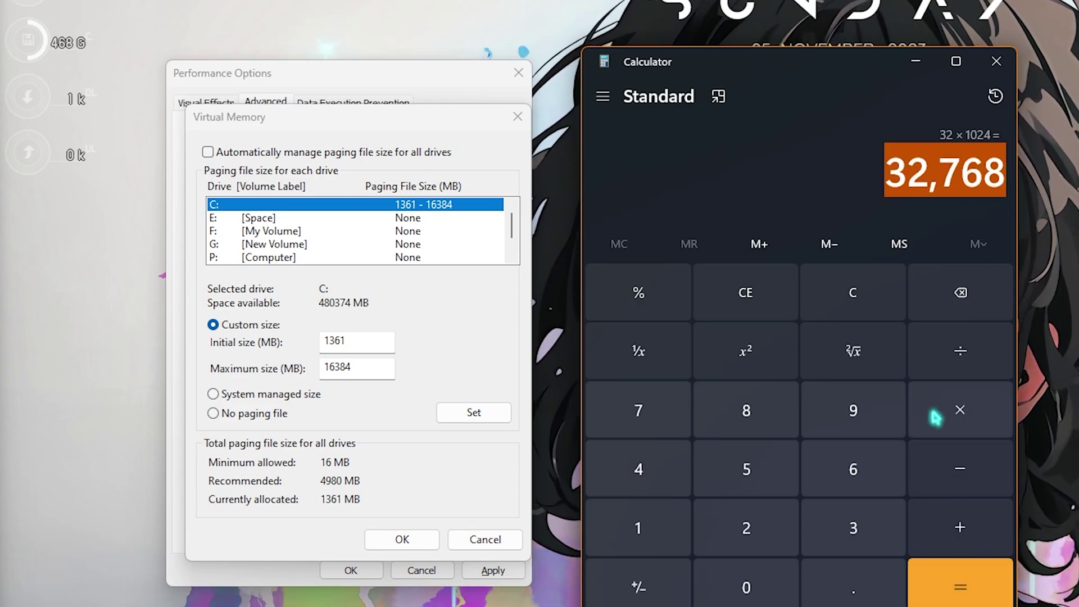
Divide the calculated product by 2 and select the maximum paging file size for editing
left_click(959, 351)
left_click(746, 528)
left_click(960, 584)
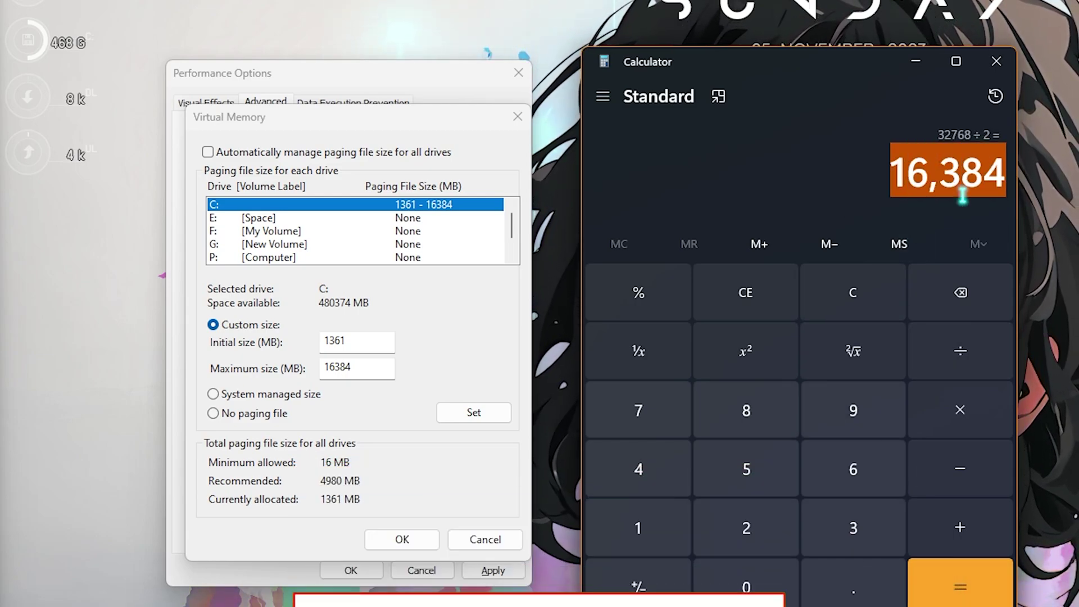
double_click(337, 367)
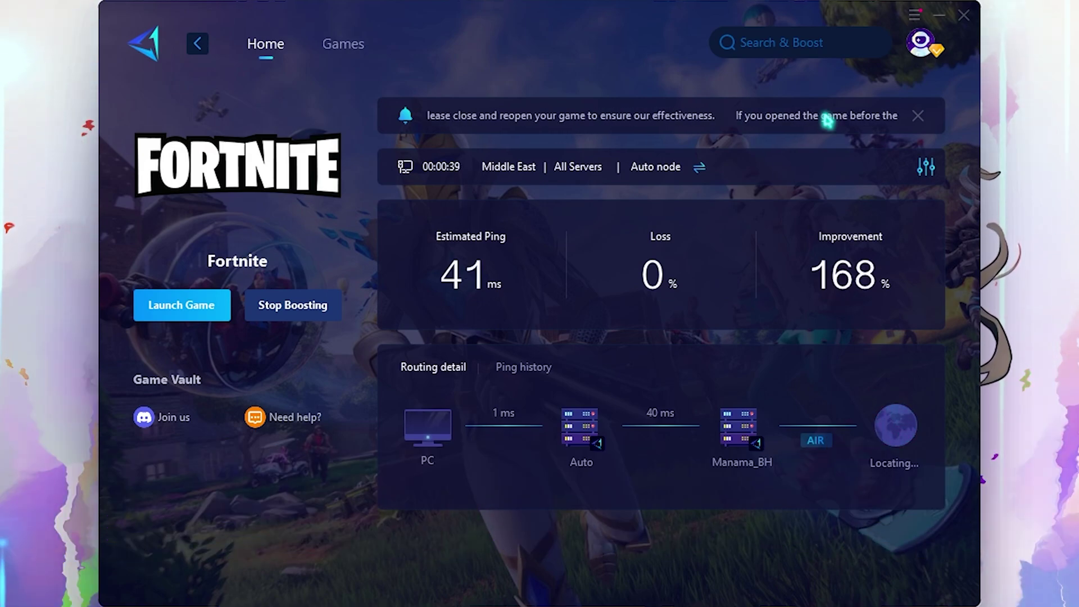
left_click(508, 168)
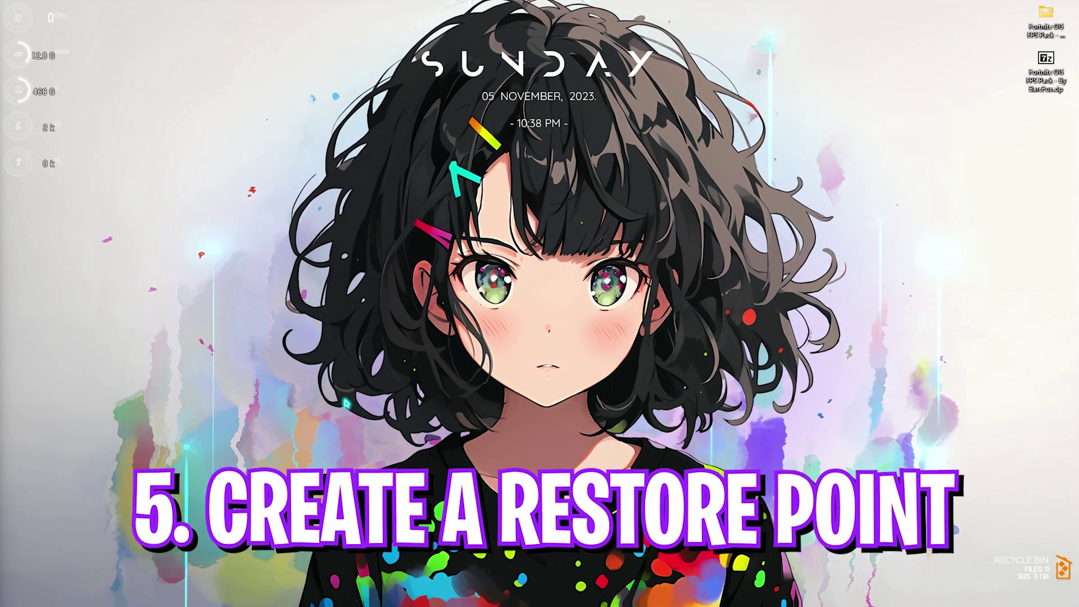
Open the System Protection settings for creating a restore point and select the system drive Local Disk (C:)
key("super")
type("create a restore point")
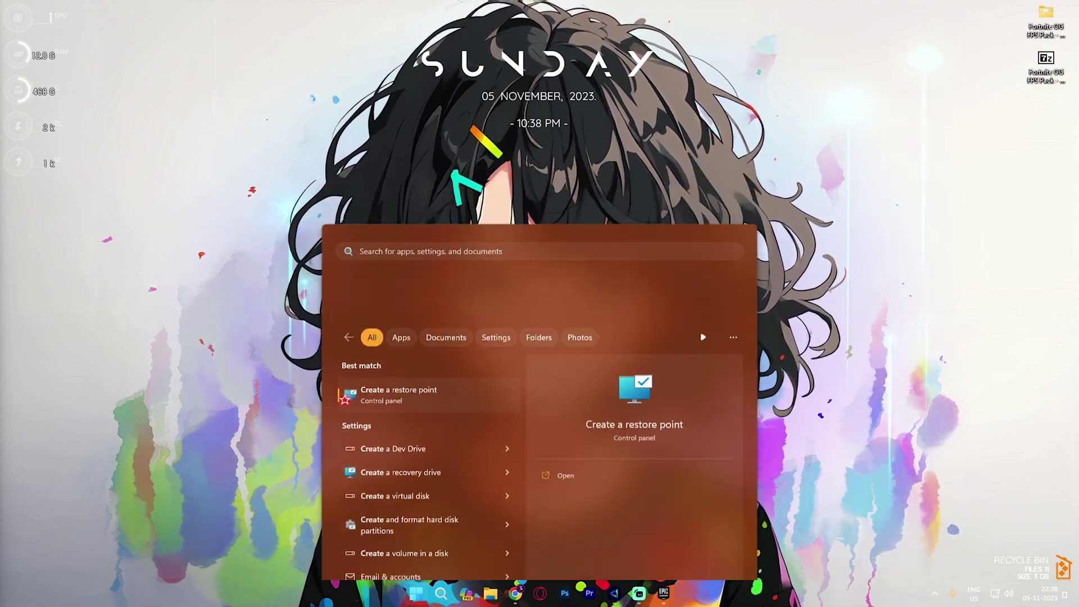
key("Return")
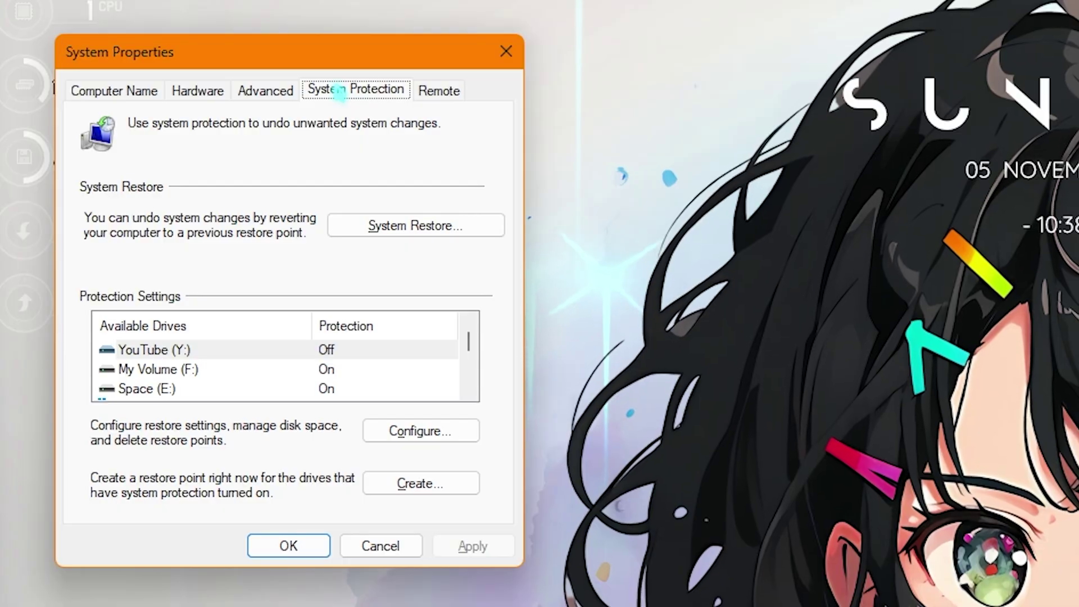
scroll(185, 365, "down", 1)
left_click(185, 369)
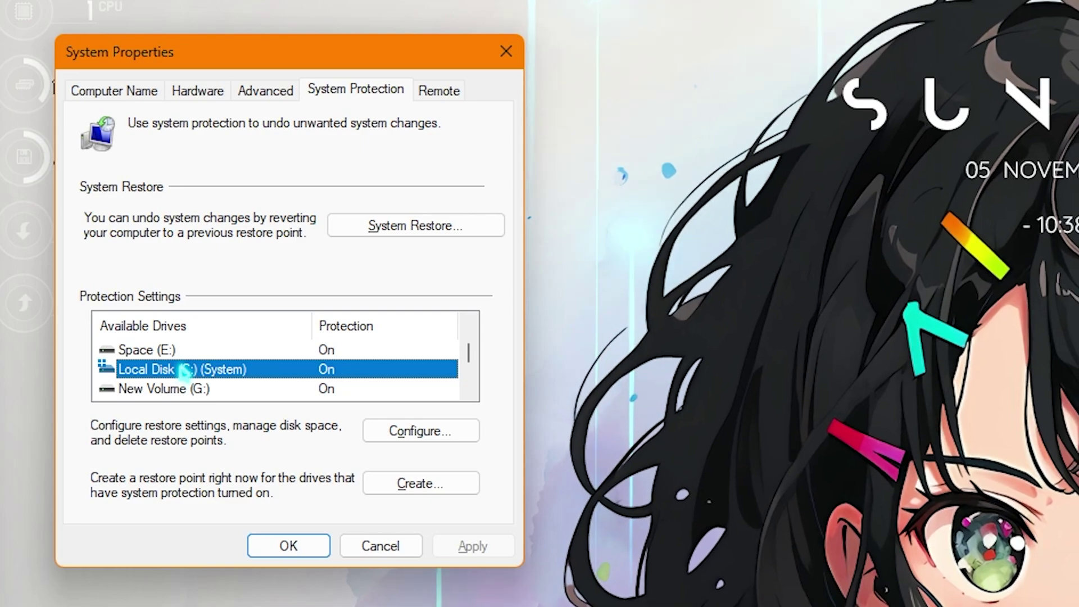
Create a restore point with the description "Fortnite OG"
left_click(420, 484)
type("Fortnite OG")
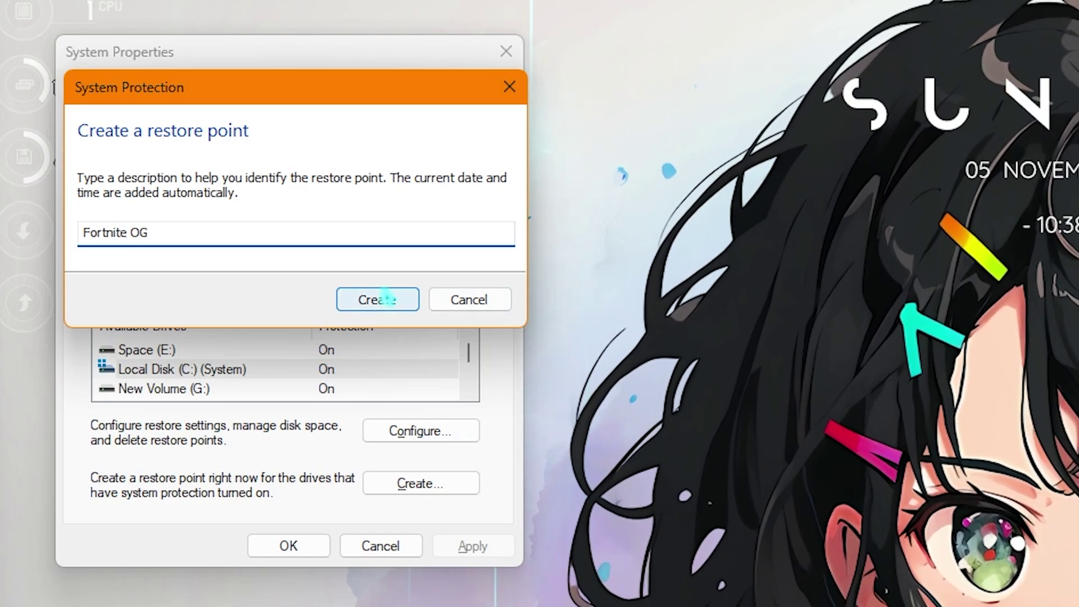
left_click(386, 297)
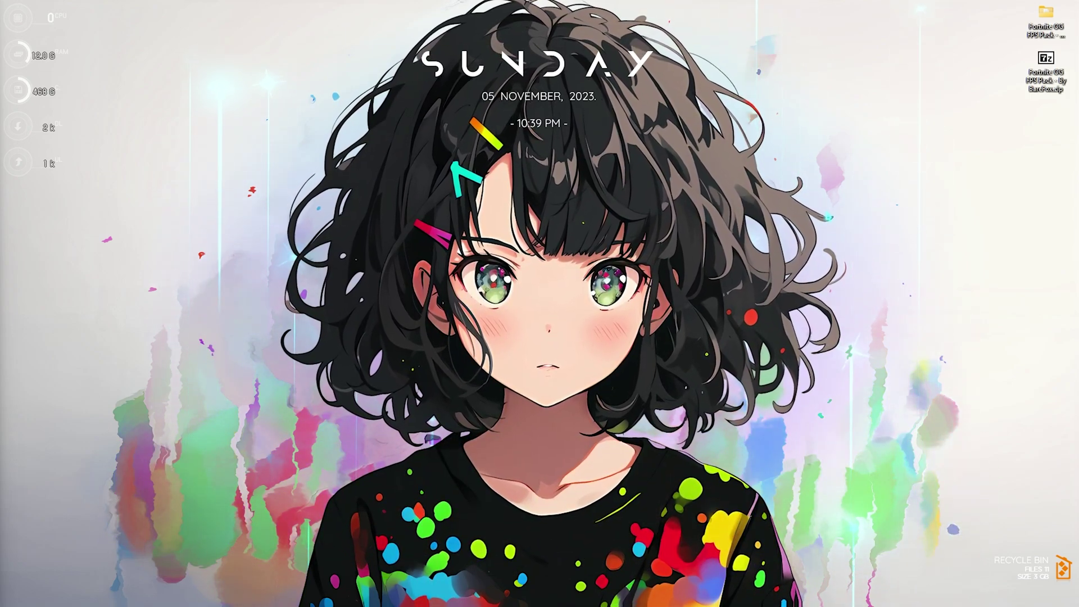
Open the Fortnite OG FPS Pack folder from the desktop, maximize its window and go into the 1 - CPU Priority folder
double_click(1045, 14)
key("super+Up")
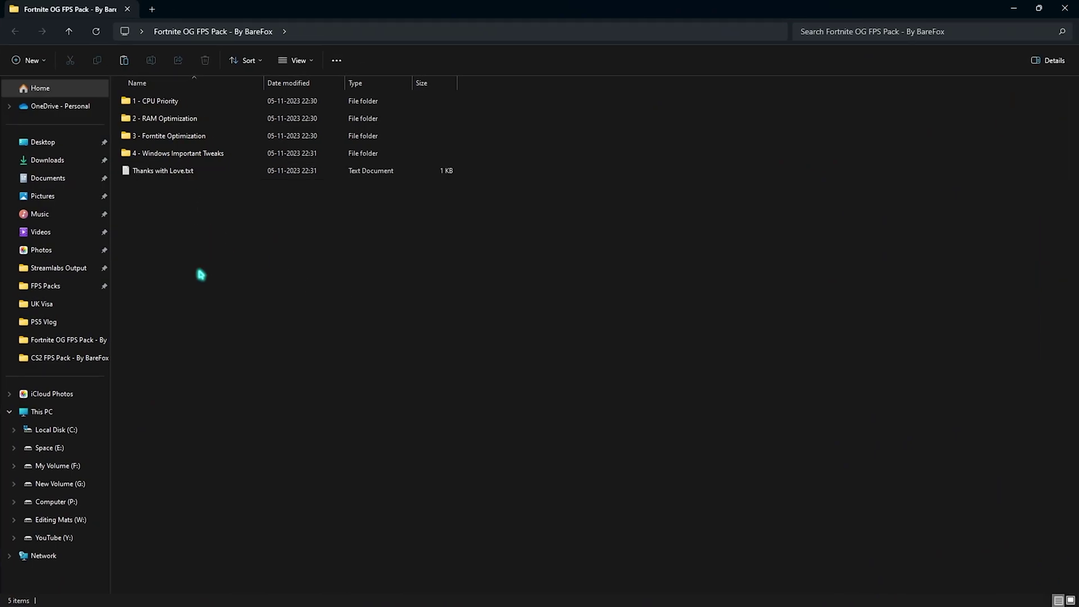
left_click_drag(200, 274, 169, 105)
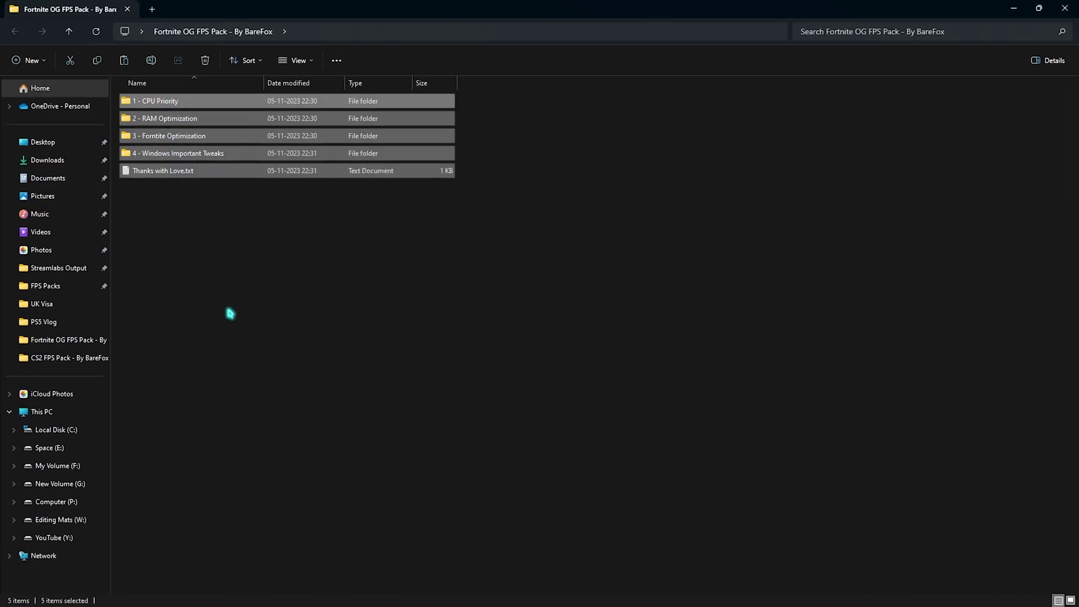
left_click(180, 83)
left_click(180, 104)
left_click(188, 83)
left_click(175, 103)
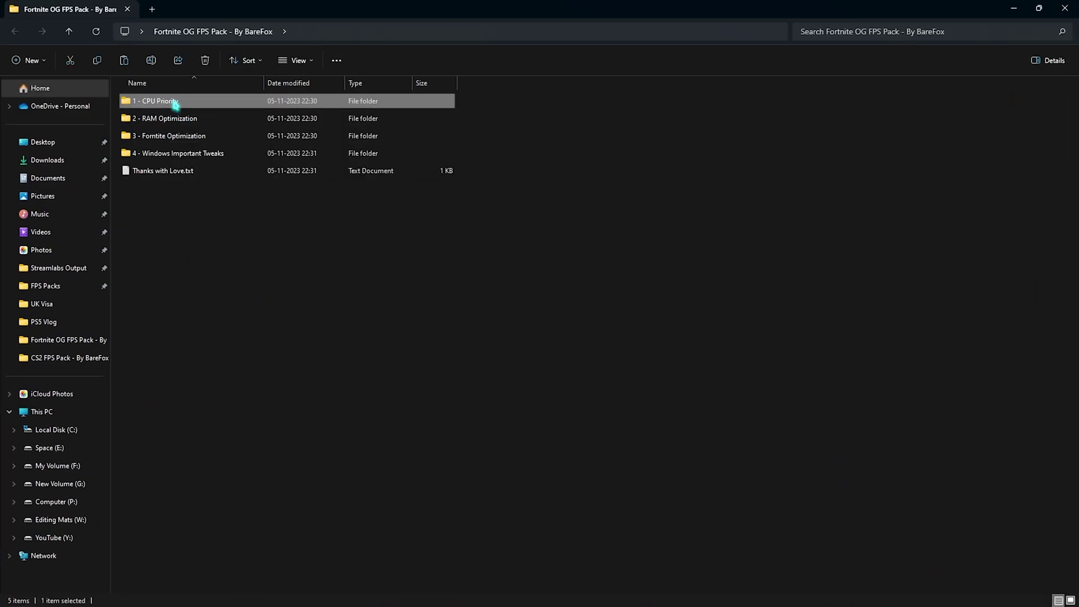
double_click(175, 102)
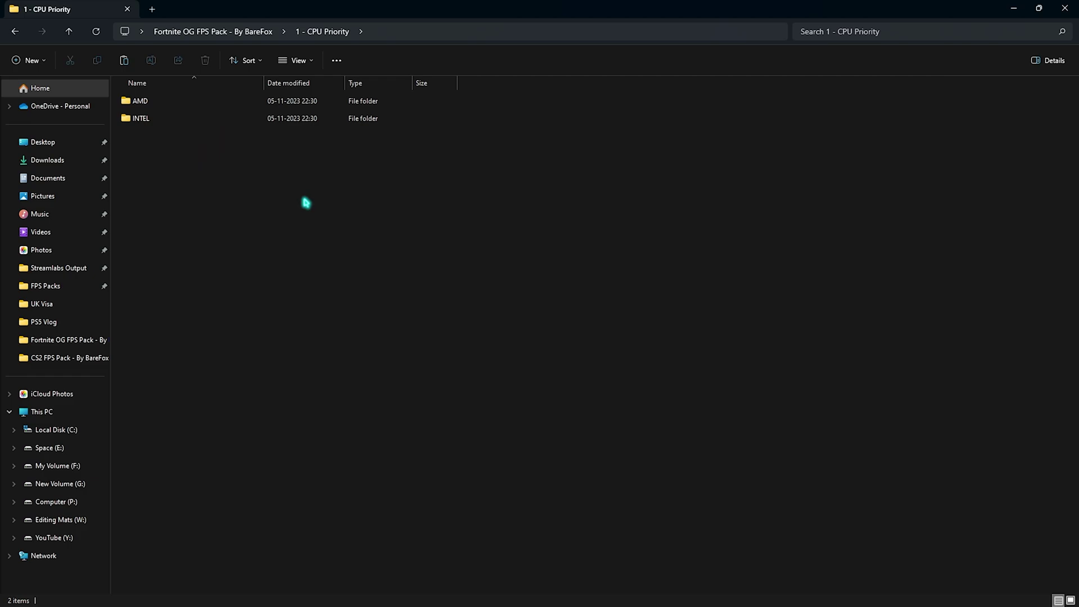
Look through the AMD and INTEL folders for their CPU priority registry files and return to the pack's main folder
double_click(155, 108)
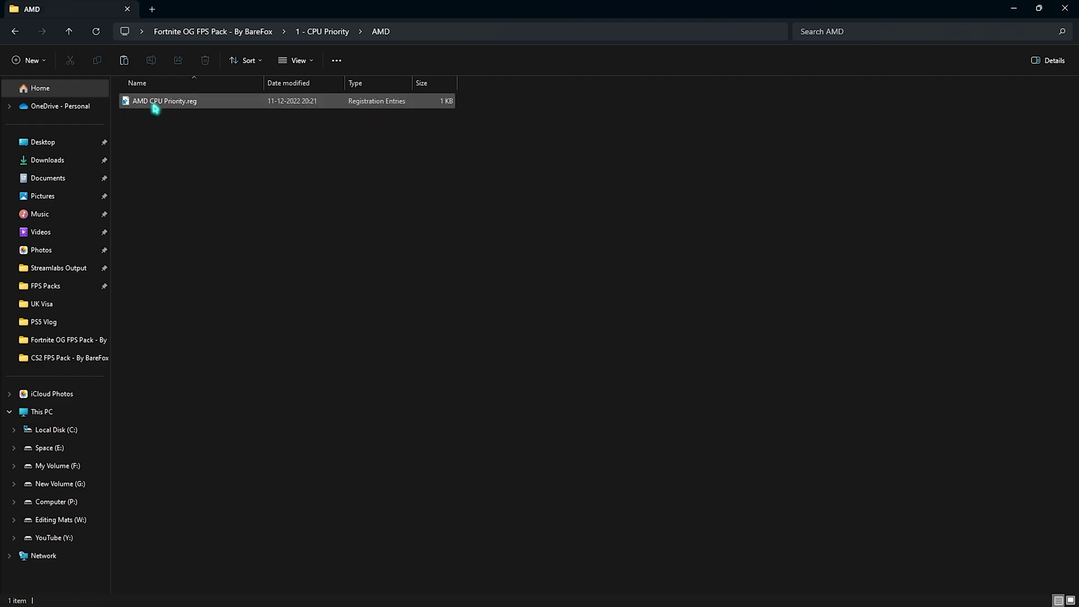
left_click(15, 32)
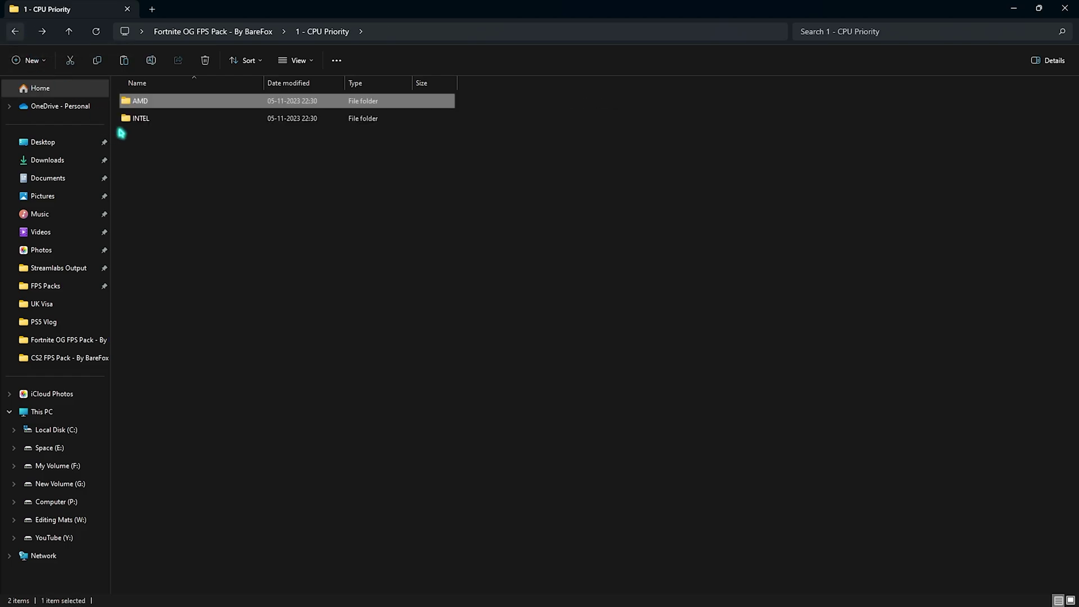
double_click(140, 118)
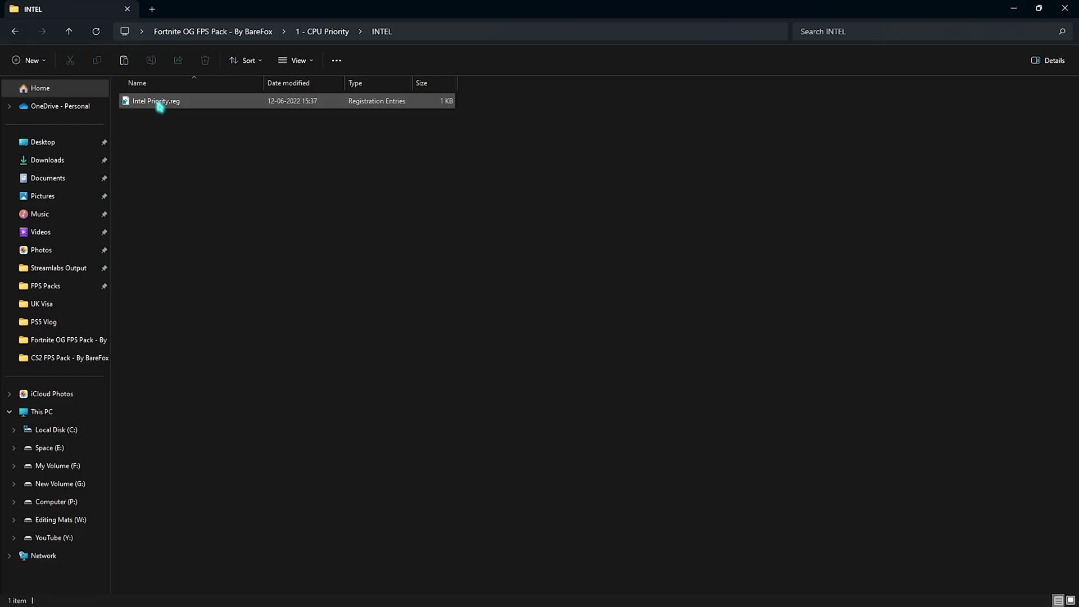
left_click(15, 32)
left_click(15, 32)
Examine the registry files in the 2 - RAM Optimization folder, pick out 32GB Ram.reg, and return to the pack's main folder
double_click(203, 121)
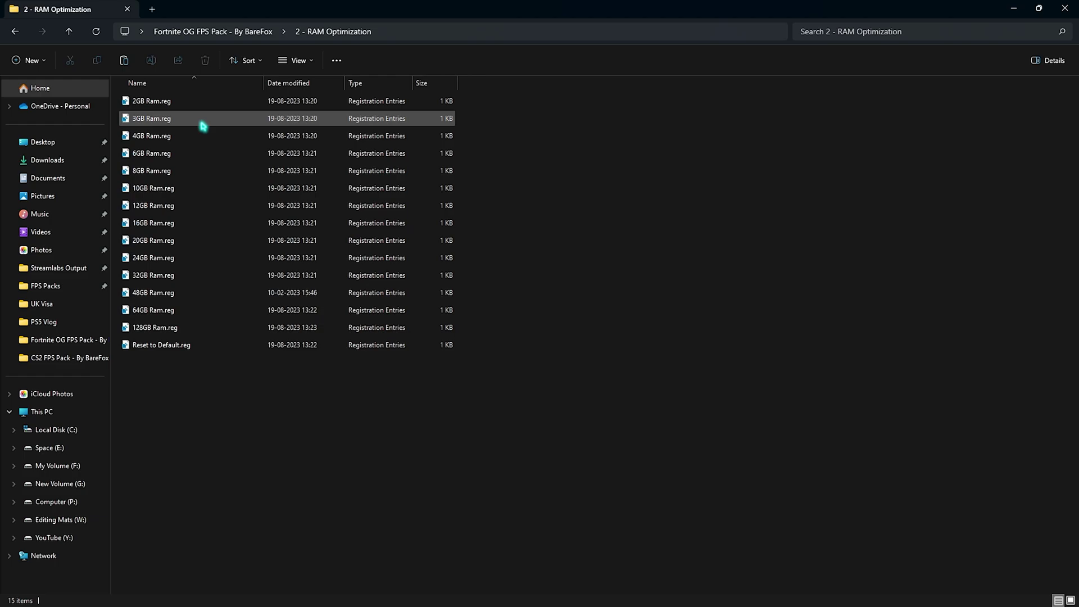
left_click(169, 277)
left_click_drag(450, 440, 630, 336)
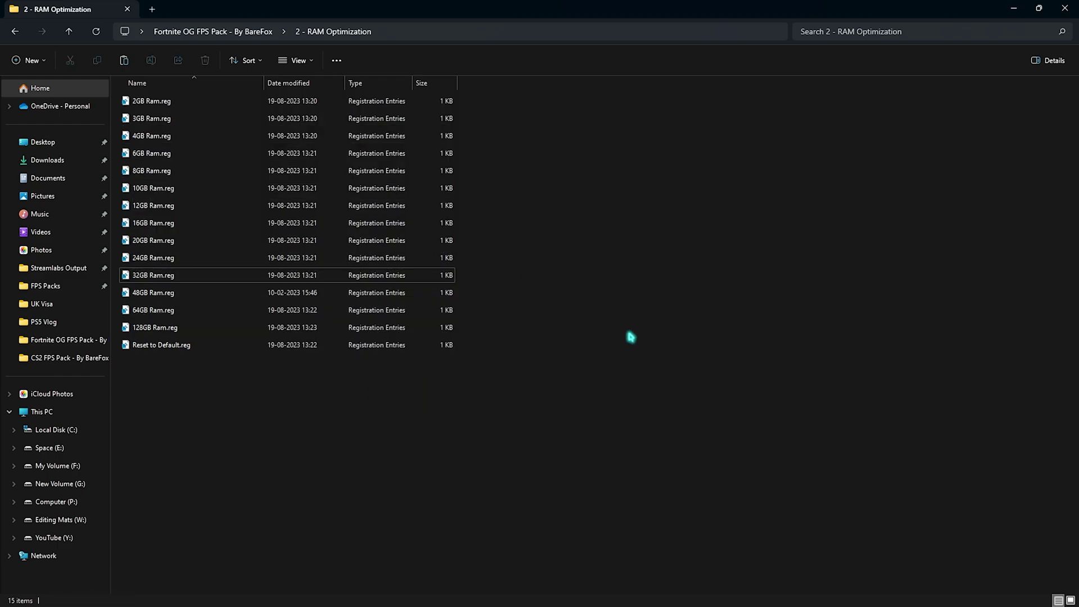
left_click_drag(518, 431, 691, 359)
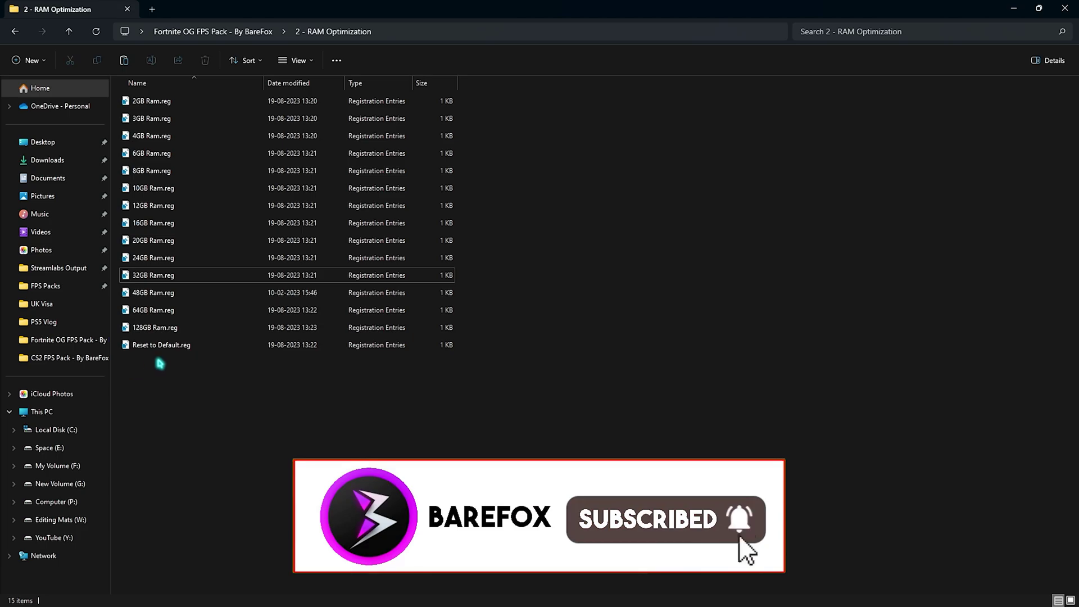
key("alt+Left")
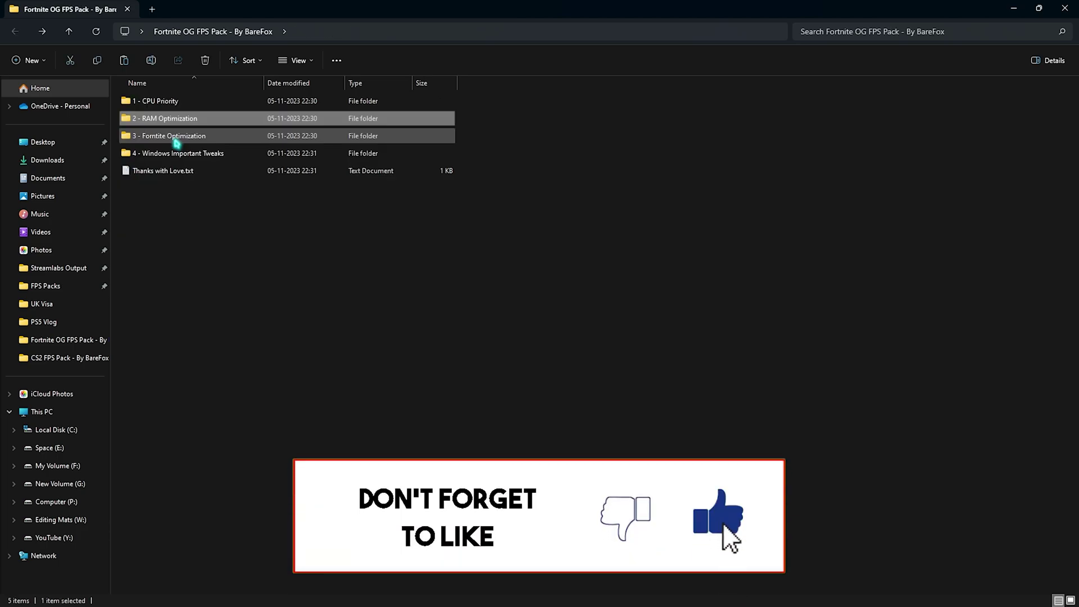
Open the pack's third folder, for Fortnite optimization, and select Fortnite Priority.reg
double_click(175, 140)
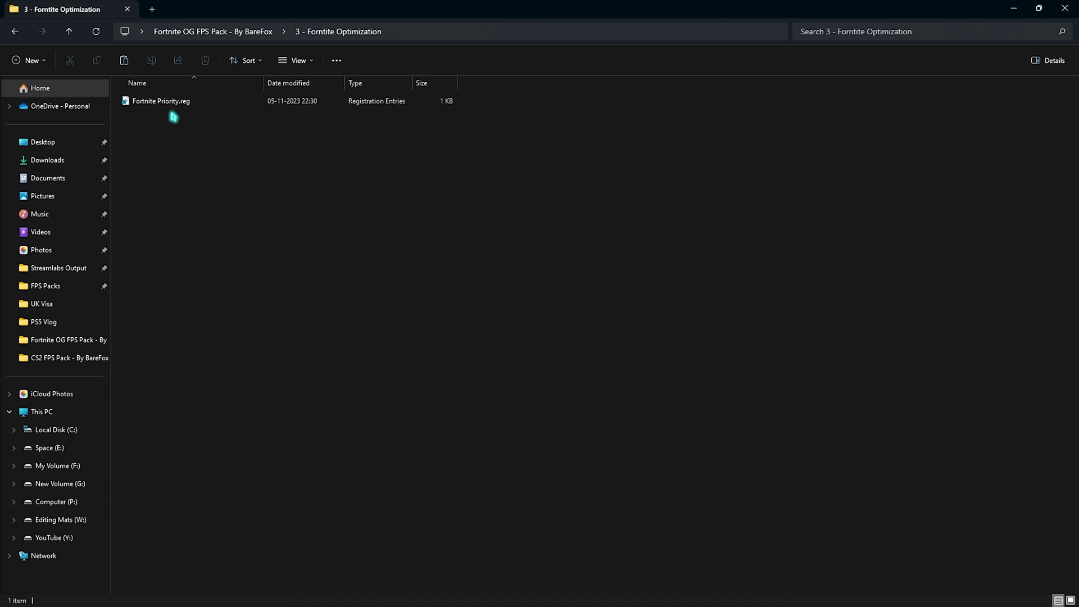
left_click(141, 103)
left_click(16, 33)
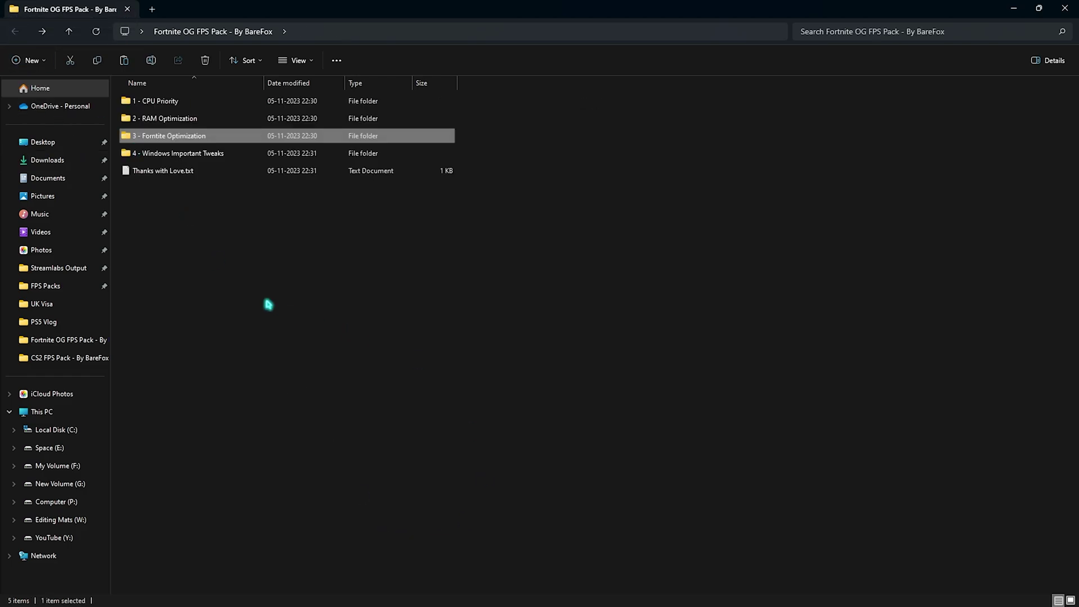
double_click(163, 141)
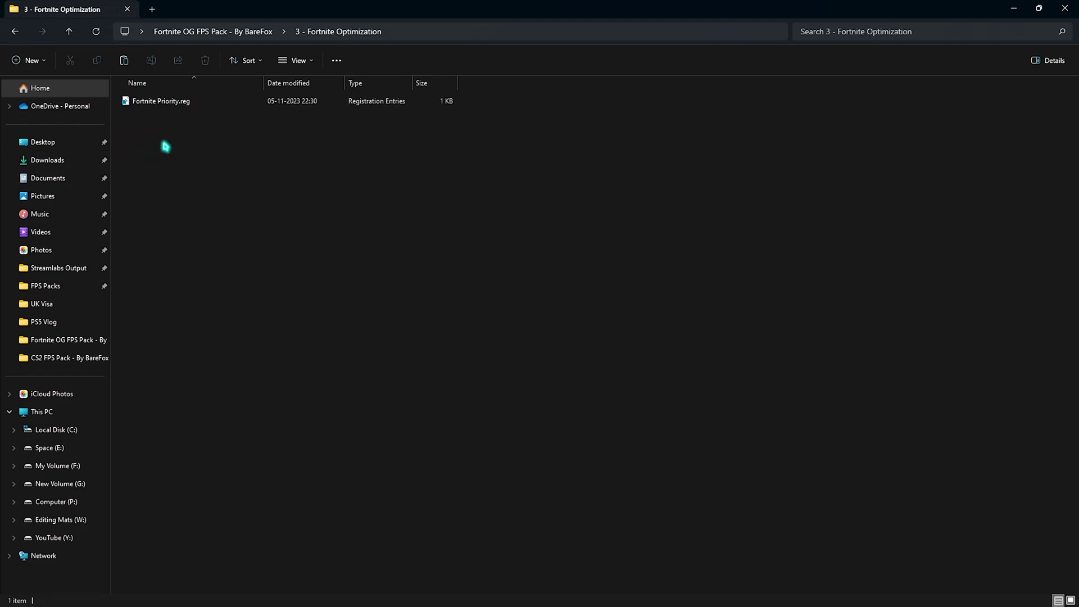
left_click(172, 107)
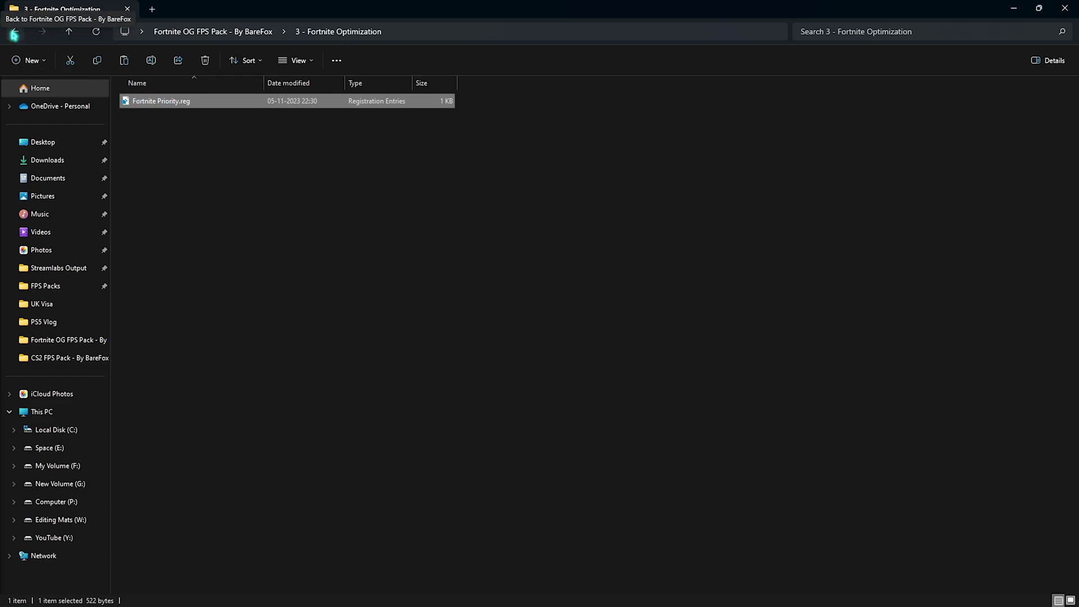
Open the 4 - Windows Important Tweaks folder and examine its registry files for services, background apps, download maps and transparency
left_click(14, 35)
double_click(151, 153)
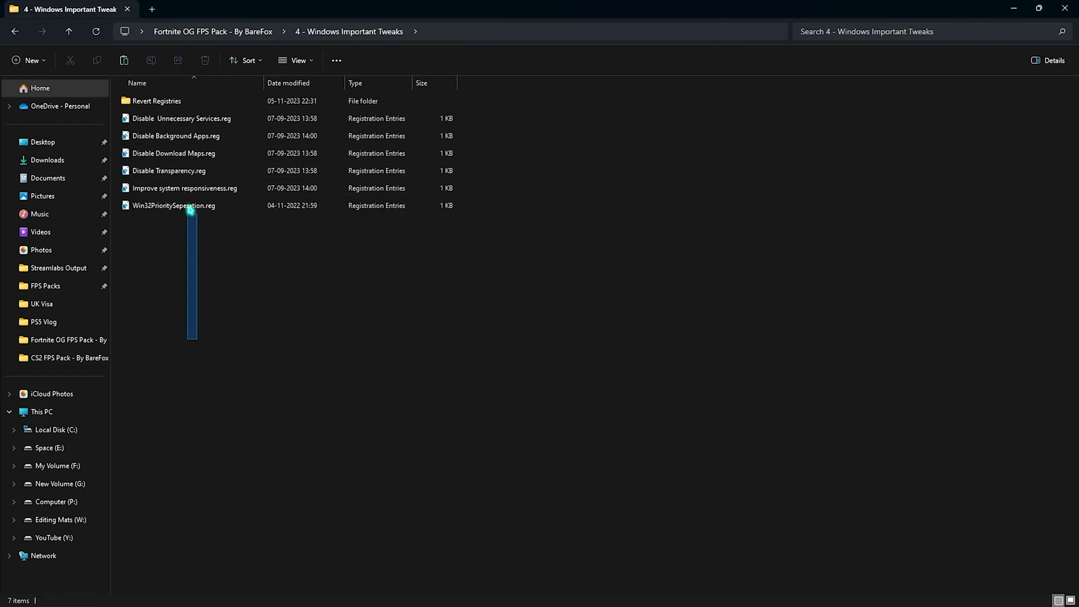
left_click(183, 318)
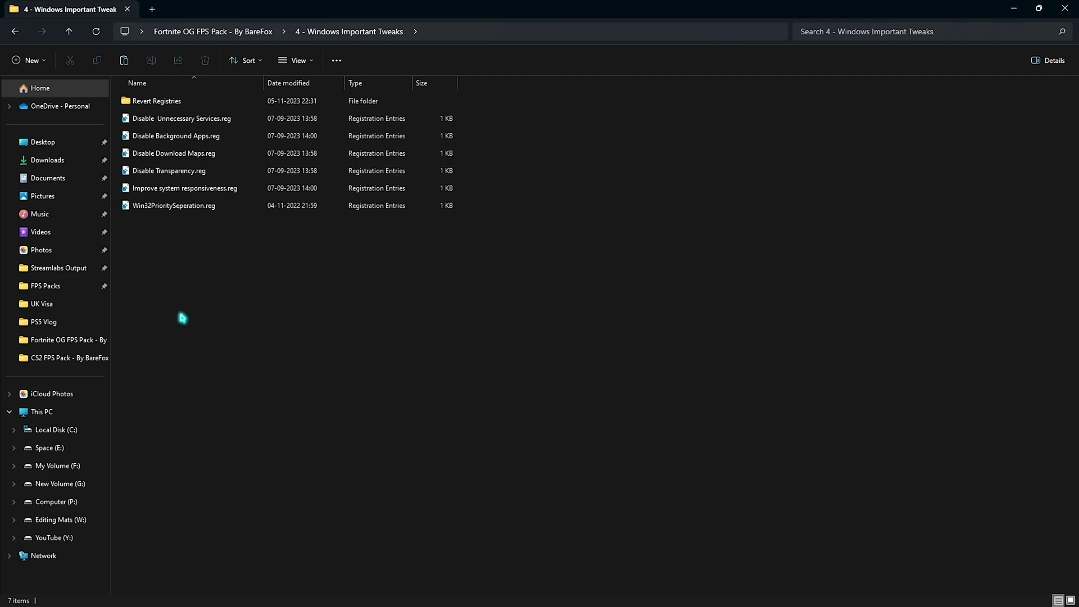
left_click_drag(196, 209, 195, 115)
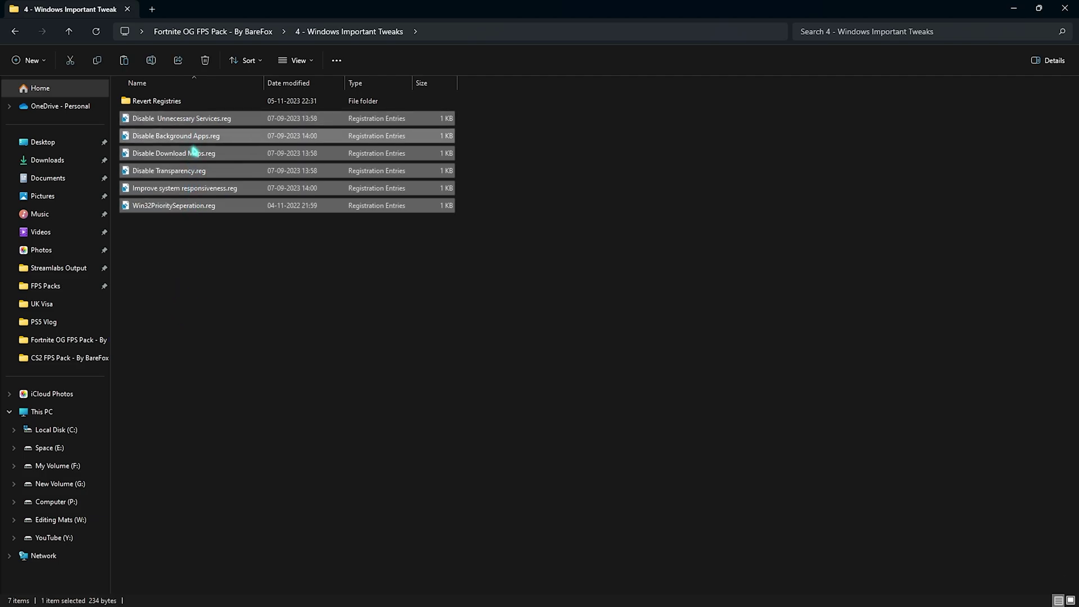
left_click(214, 341)
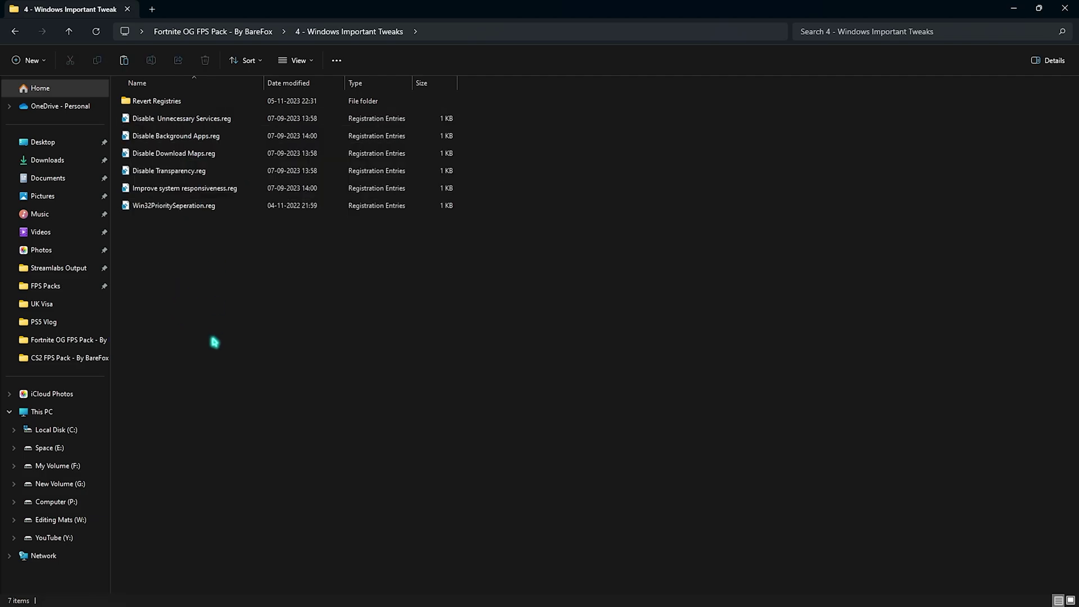
left_click(197, 119)
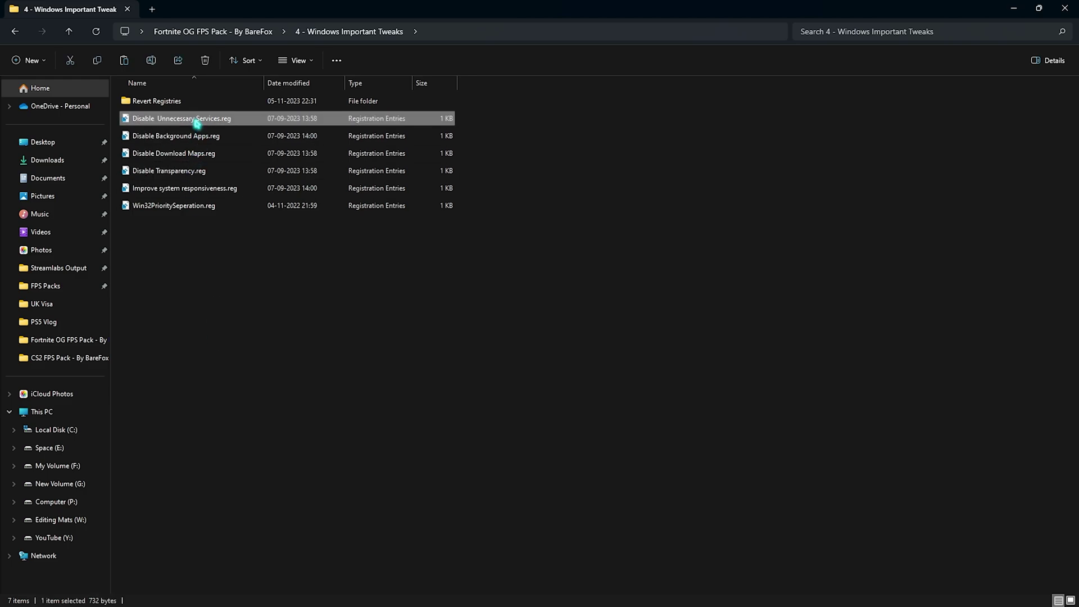
left_click(167, 142)
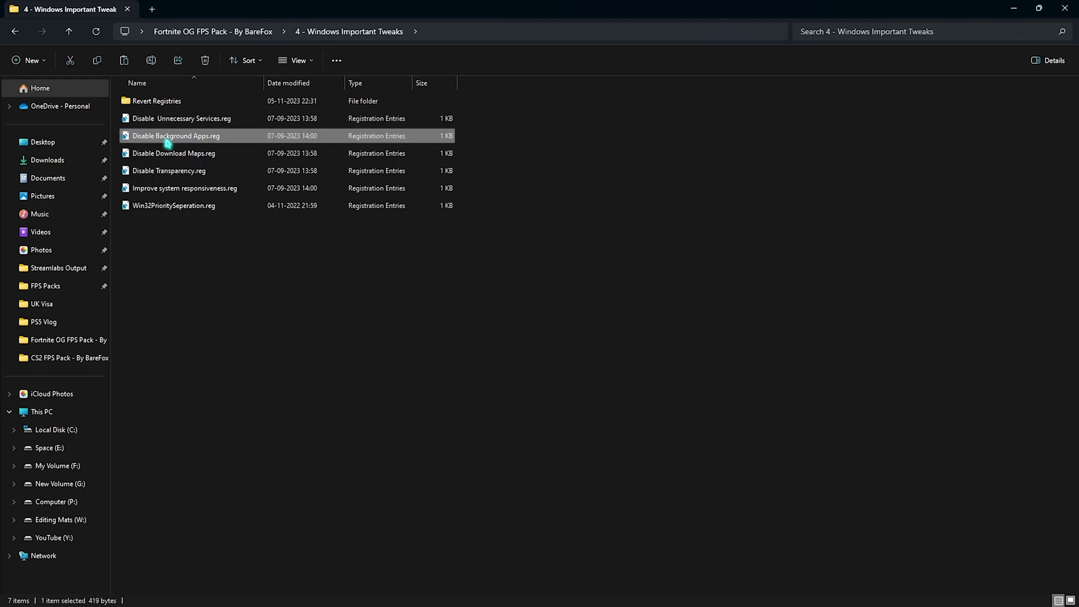
left_click(168, 151)
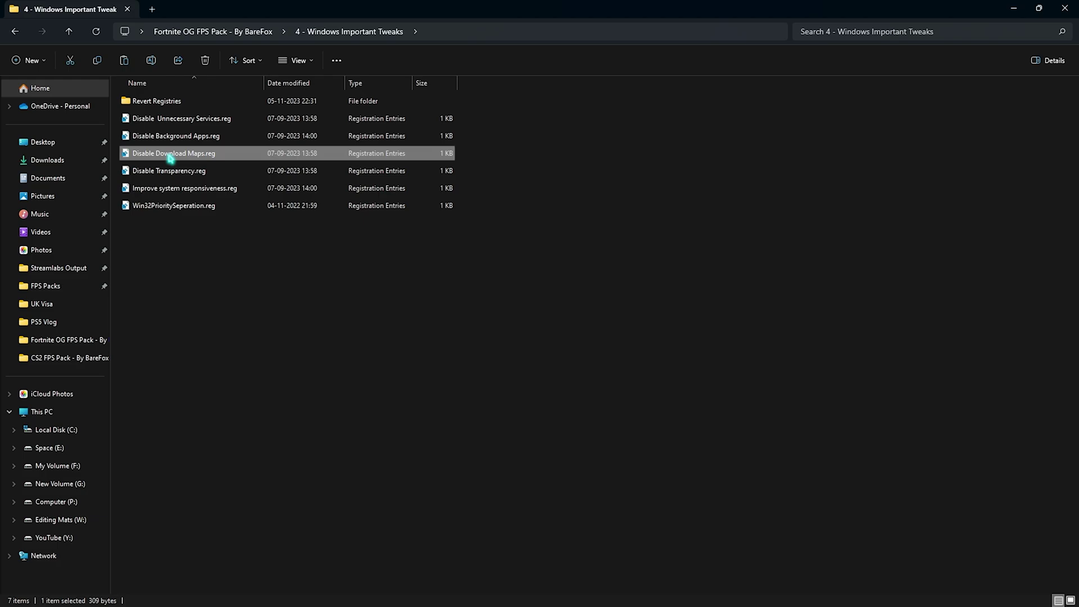
left_click(205, 171)
Point out all the tweak registry files as a group and open the Revert Registries folder to view its contents
left_click_drag(141, 244, 170, 119)
left_click(309, 275)
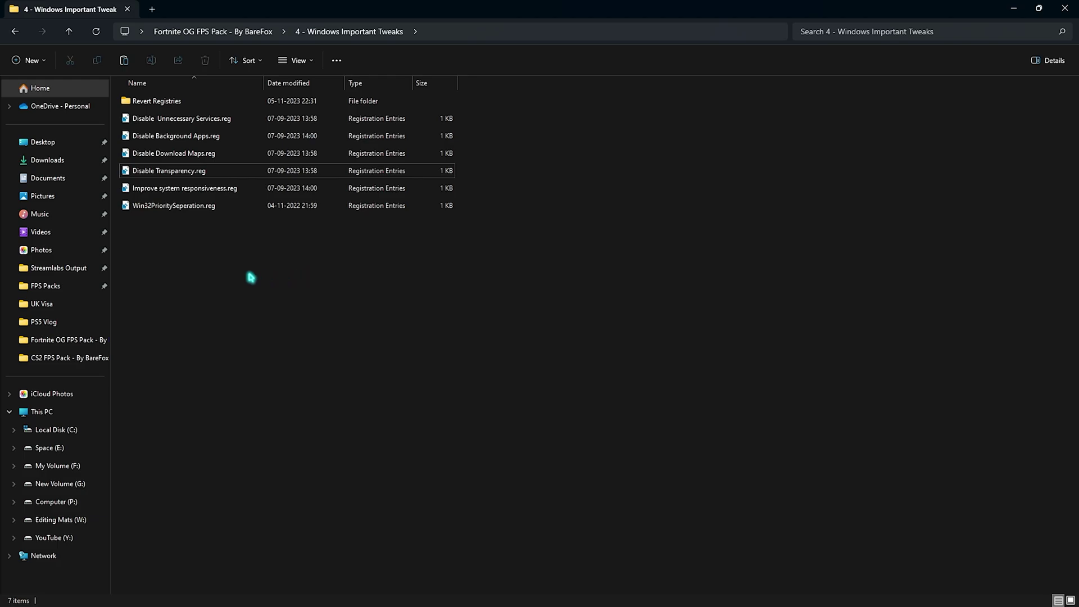
left_click_drag(228, 299, 174, 149)
left_click(197, 301)
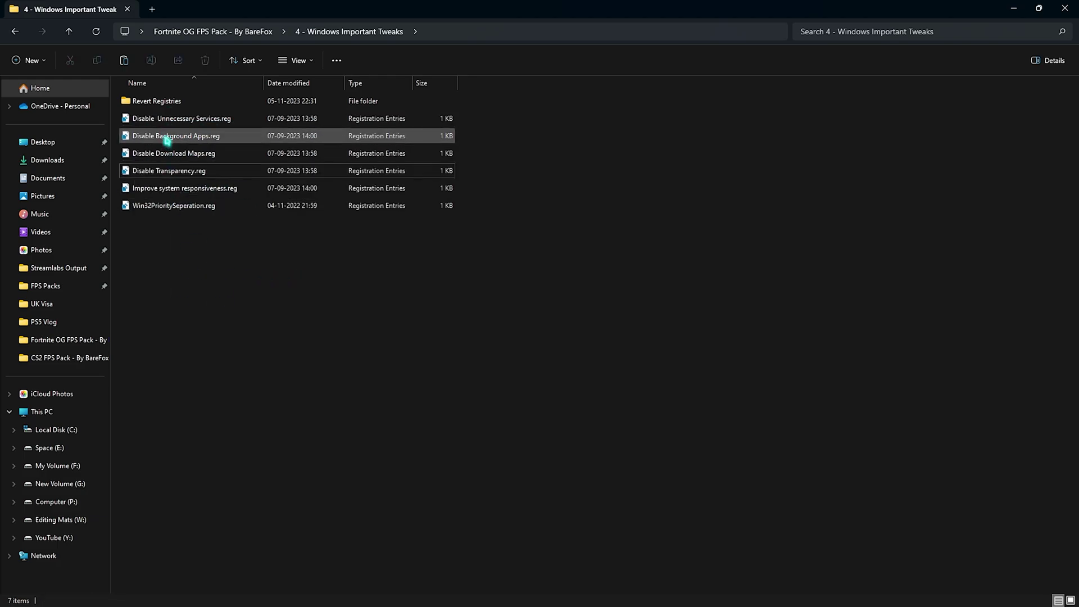
left_click_drag(224, 309, 210, 116)
left_click(221, 330)
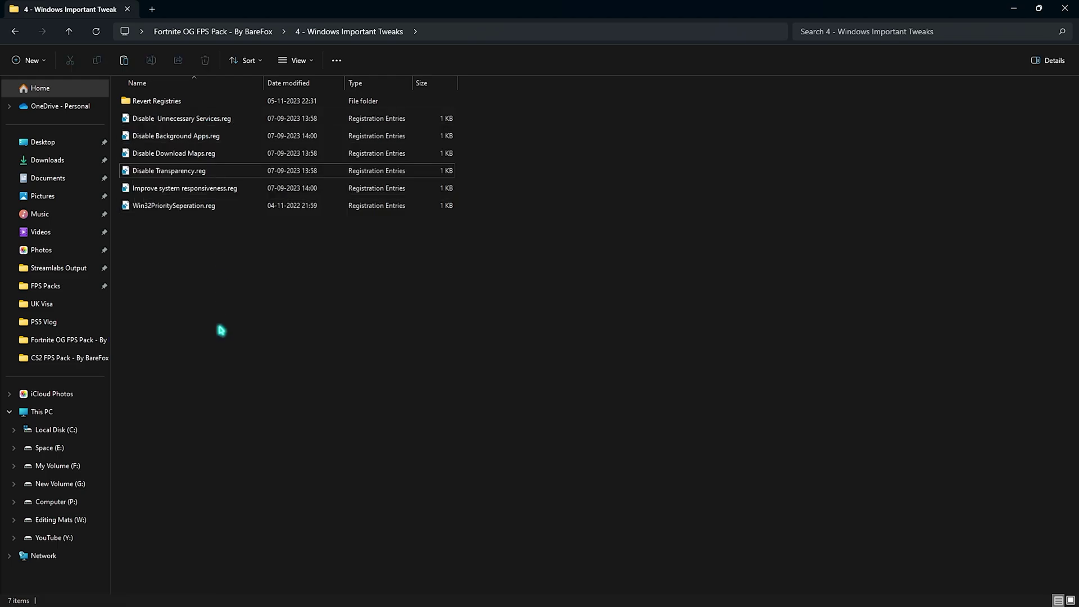
double_click(162, 104)
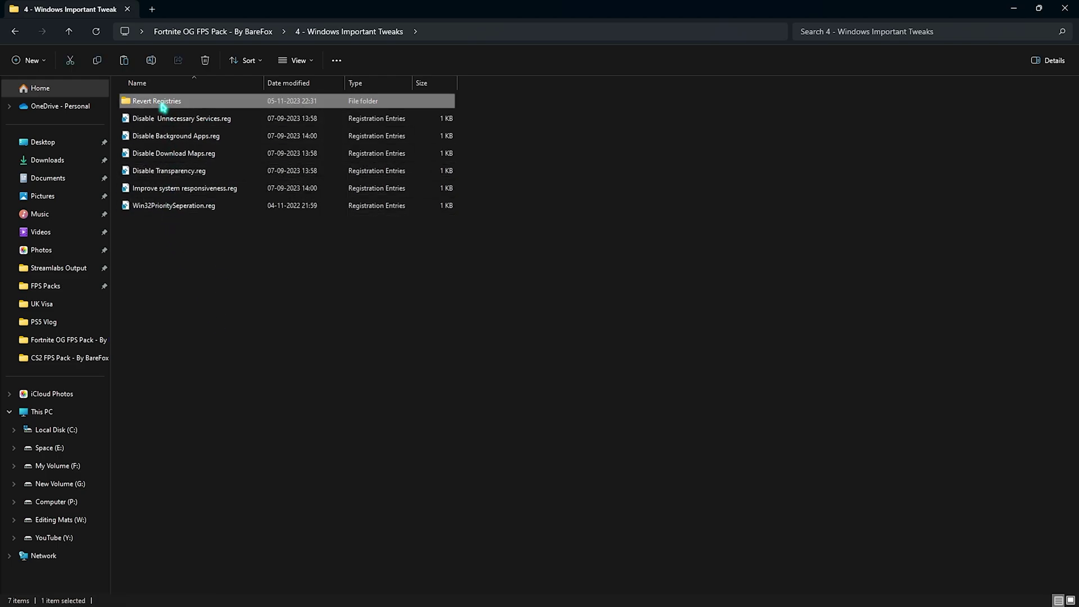
left_click_drag(186, 155, 180, 99)
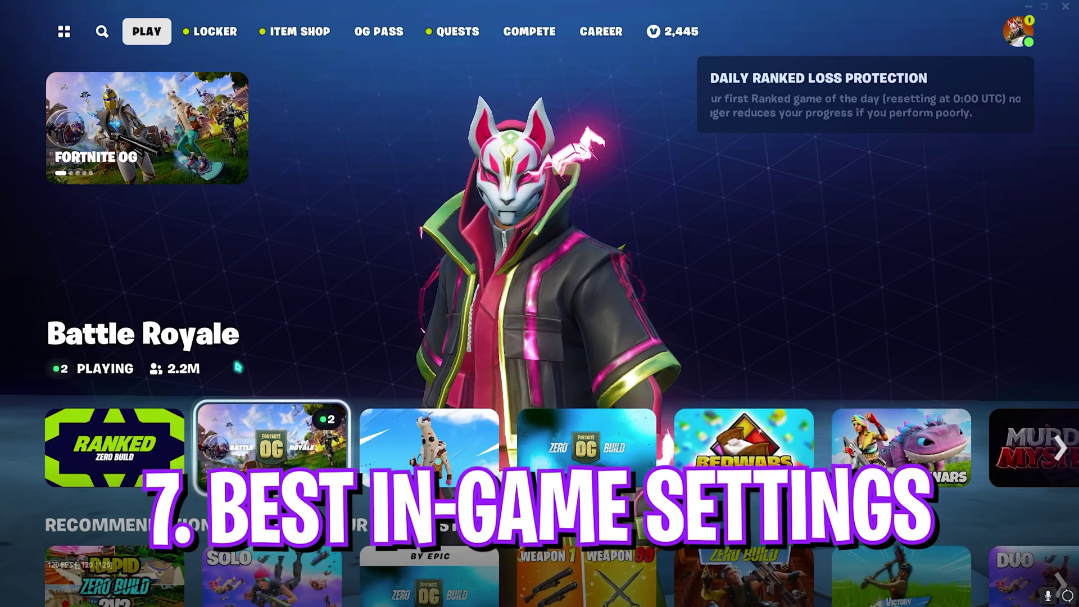
Close the social list in the lobby and open the game's video settings
key("o")
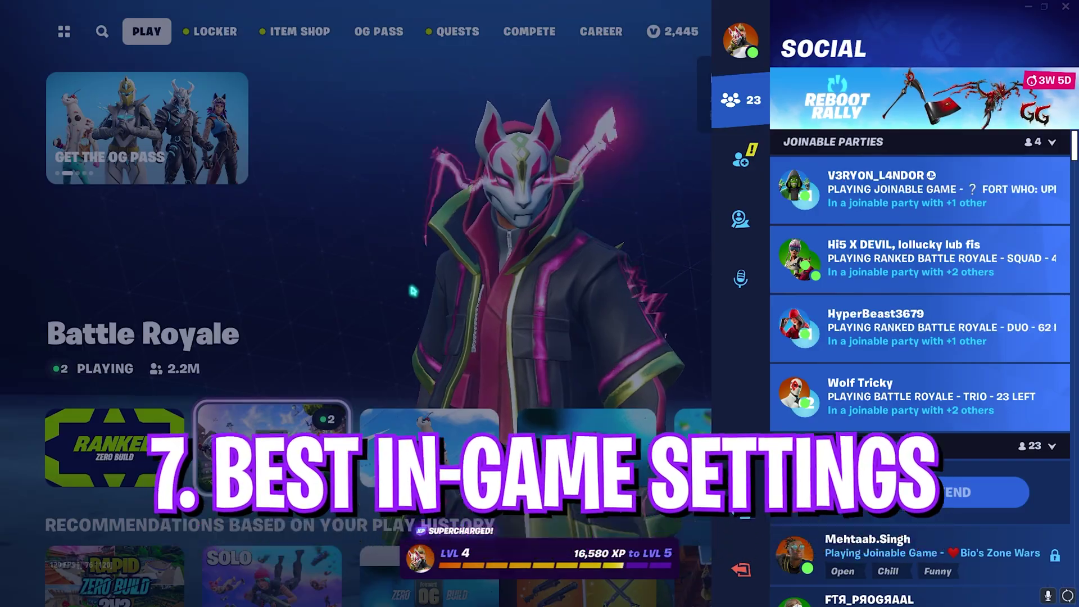
key("Escape")
left_click(820, 134)
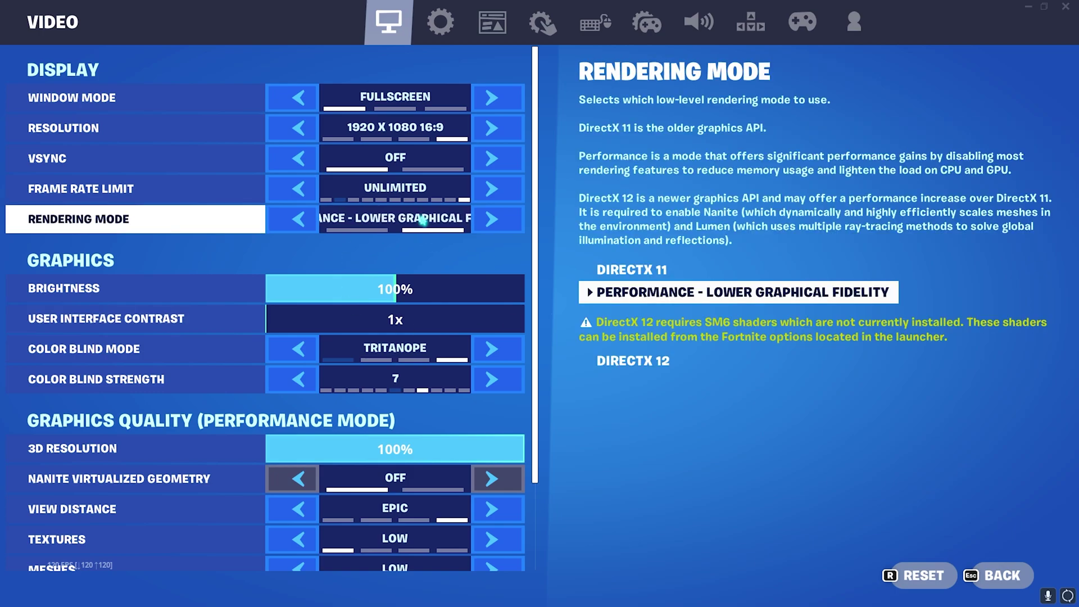
Switch Color Blind Mode to Deuteranope as a trial and set it back to Tritanope
scroll(372, 322, "down", 1)
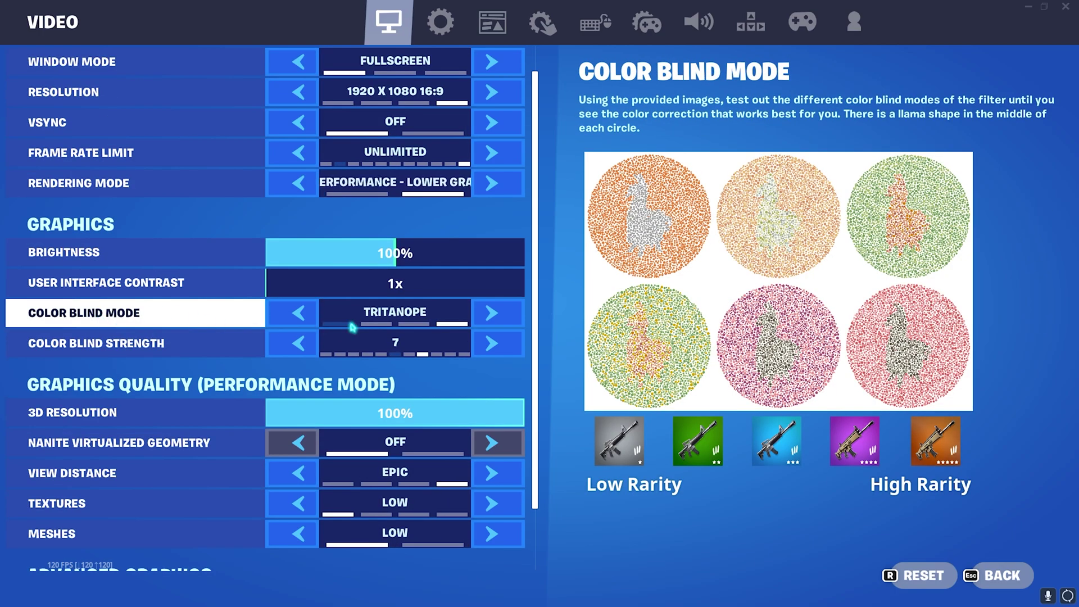
left_click(303, 313)
left_click(304, 313)
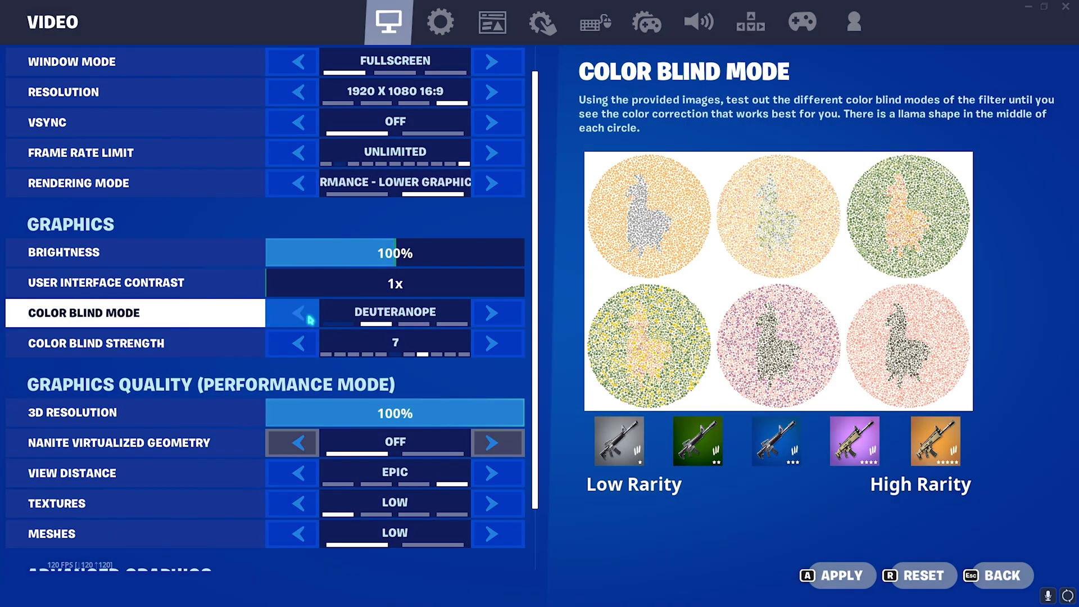
left_click(502, 321)
left_click(504, 323)
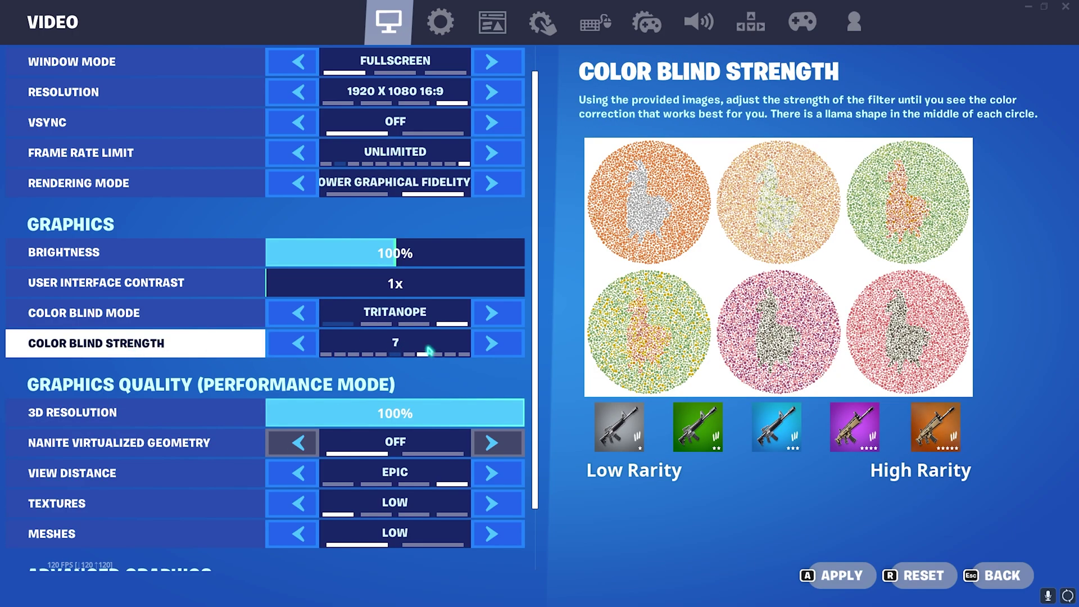
Keep 3D Resolution at 100% and try a lower View Distance such as Far before setting it back to Epic
scroll(429, 351, "down", 1)
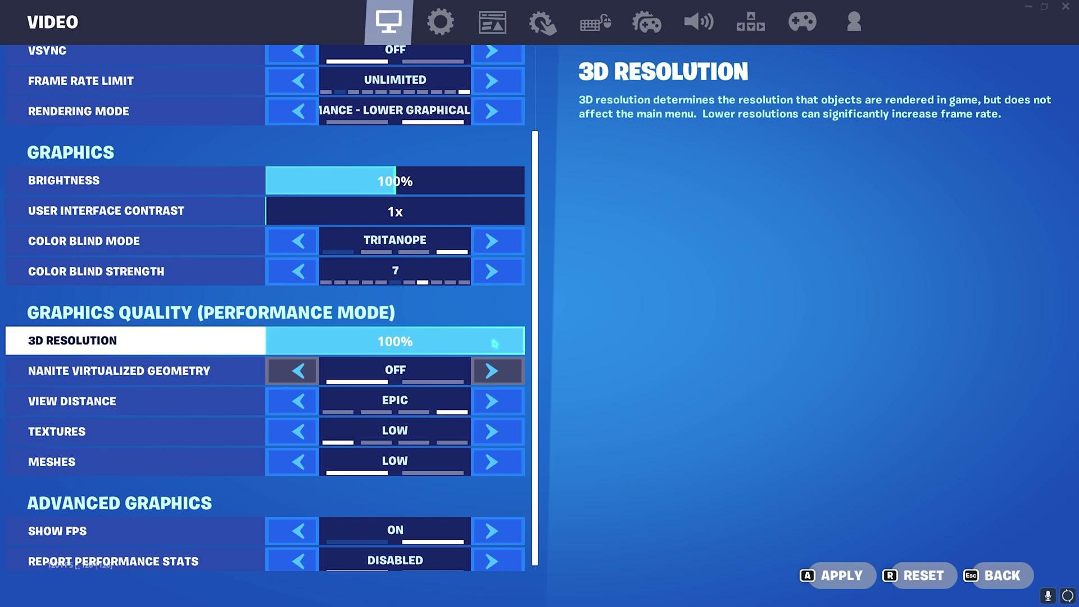
left_click_drag(494, 343, 466, 342)
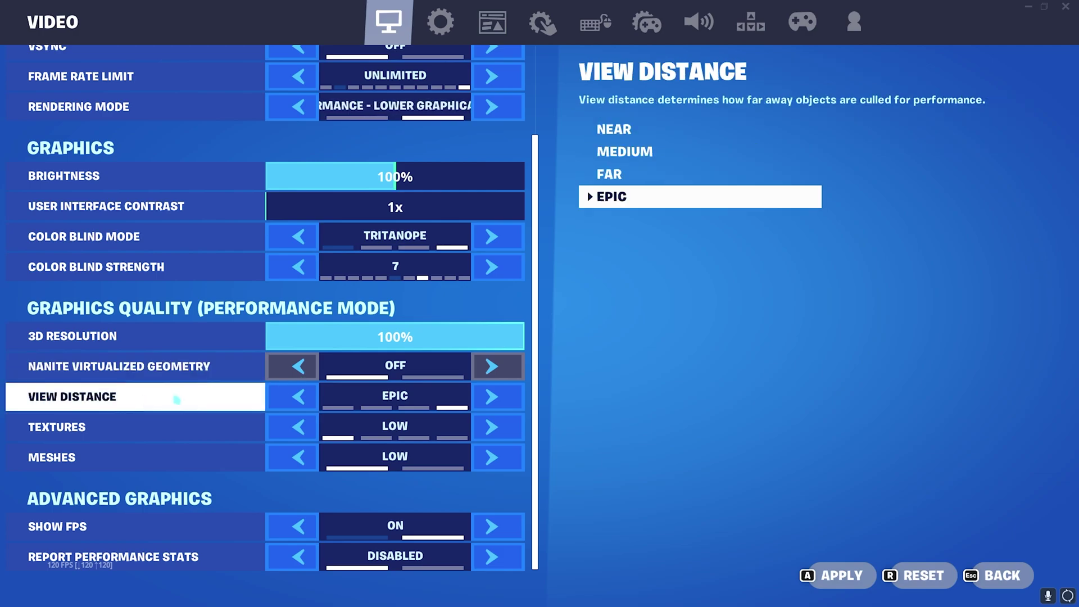
left_click(299, 397)
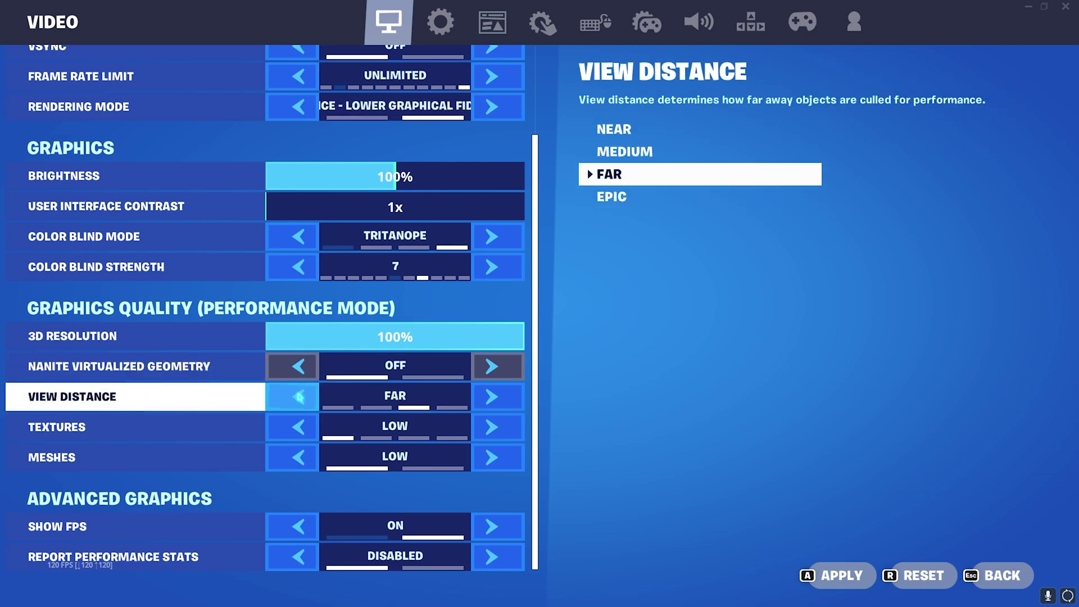
left_click(299, 396)
left_click(495, 397)
left_click(496, 396)
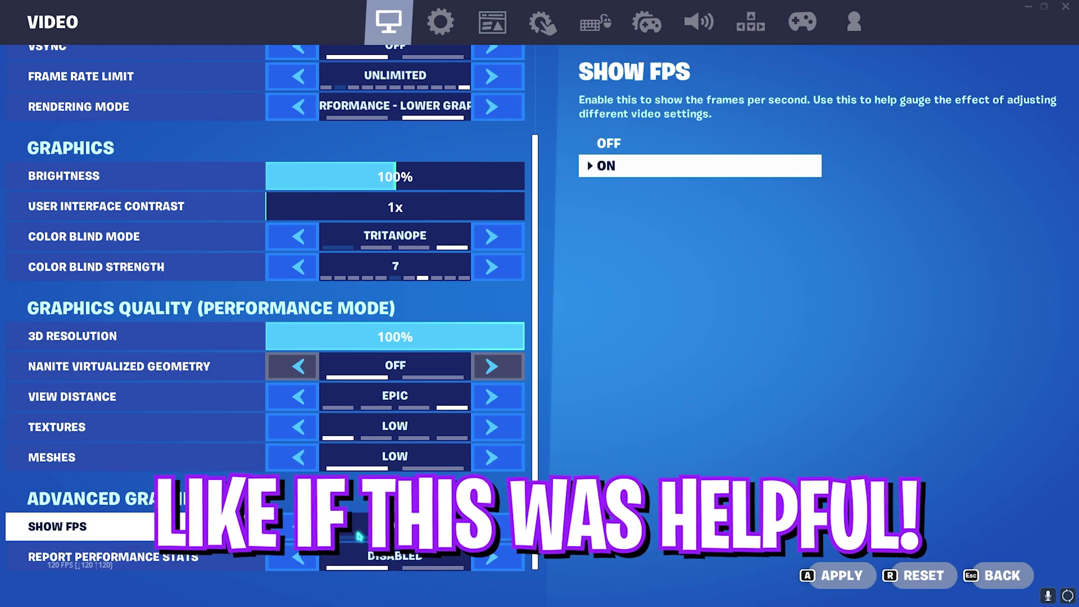
scroll(359, 506, "up", 3)
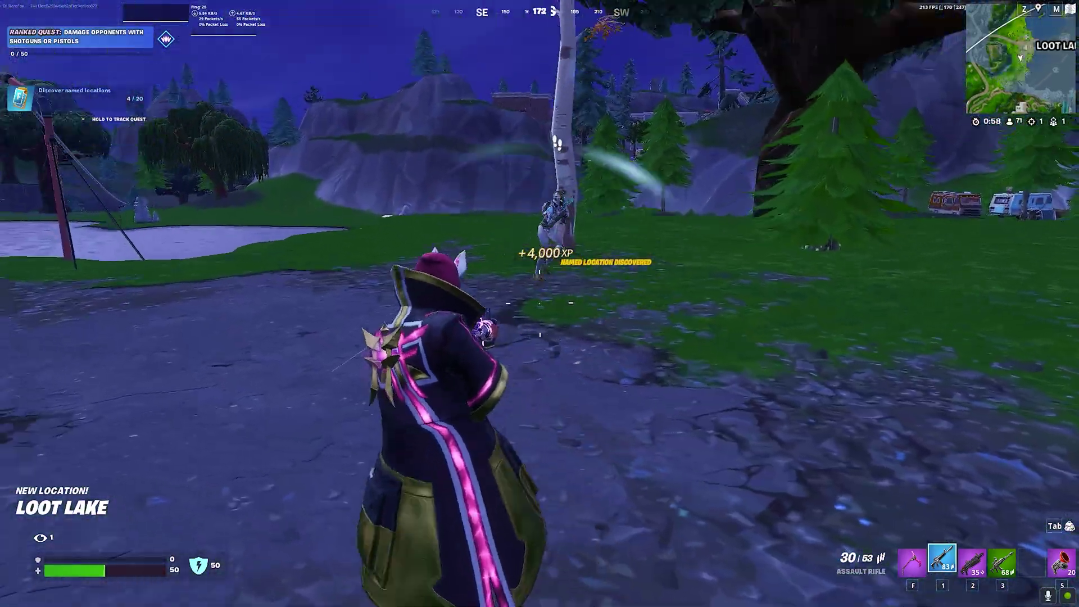
left_click(539, 303)
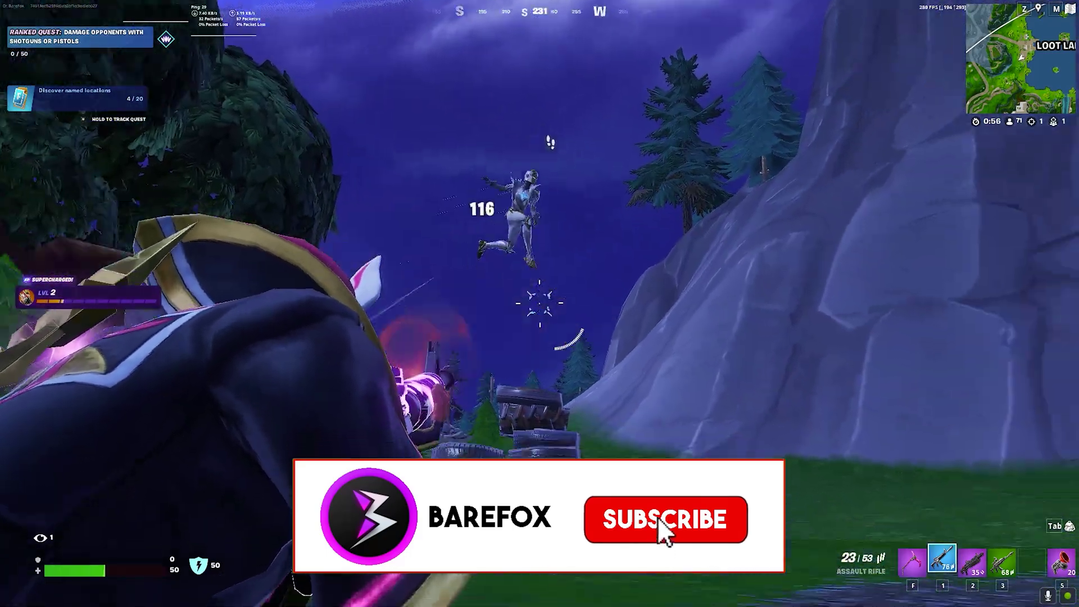
left_click(540, 303)
left_click(540, 304)
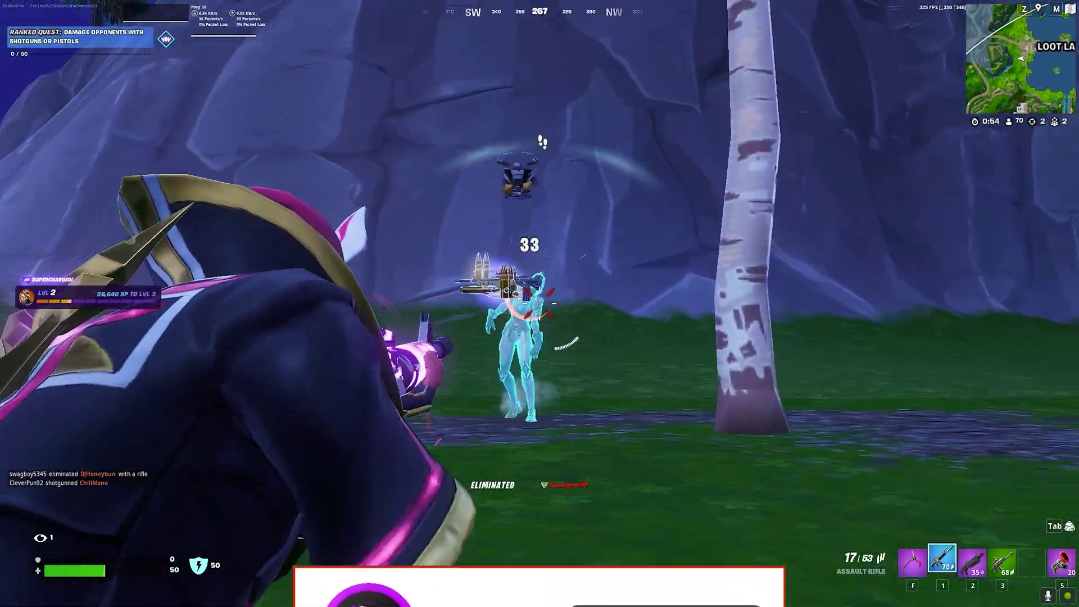
left_click(539, 304)
left_click(539, 303)
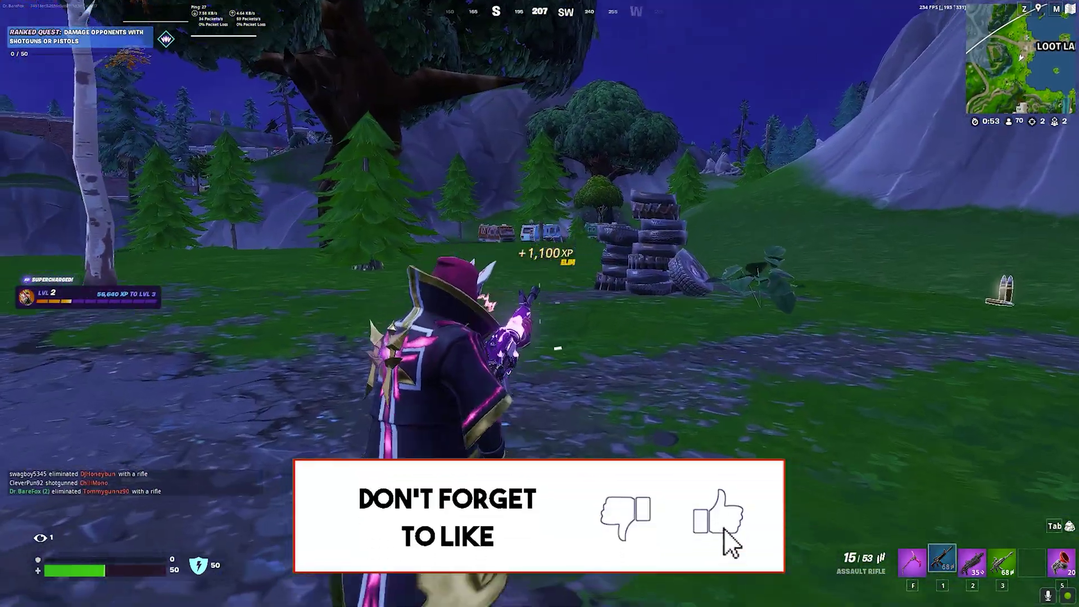